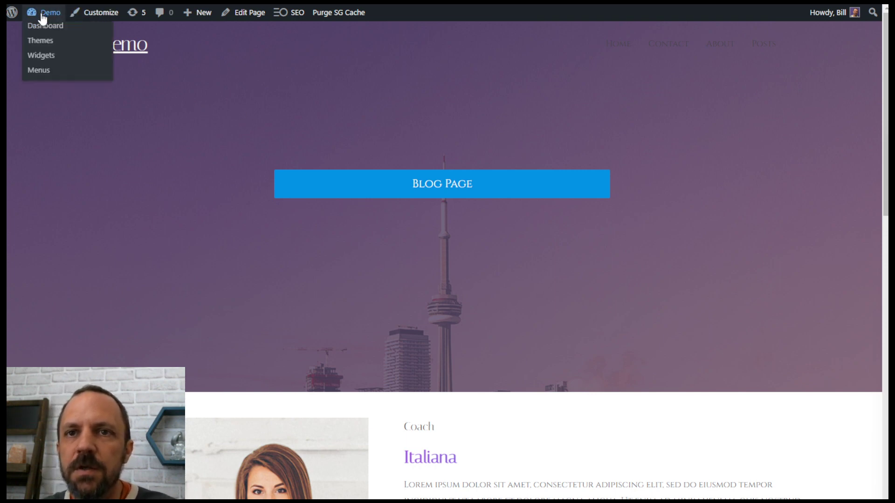
# - Go to the site's list of pages and open the Blog Page for editing
pyautogui.click(45, 26)
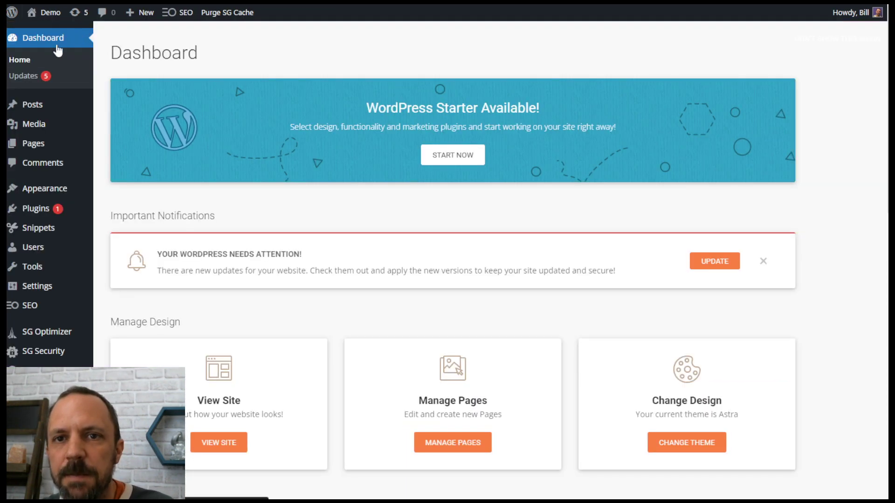
pyautogui.moveTo(41, 146)
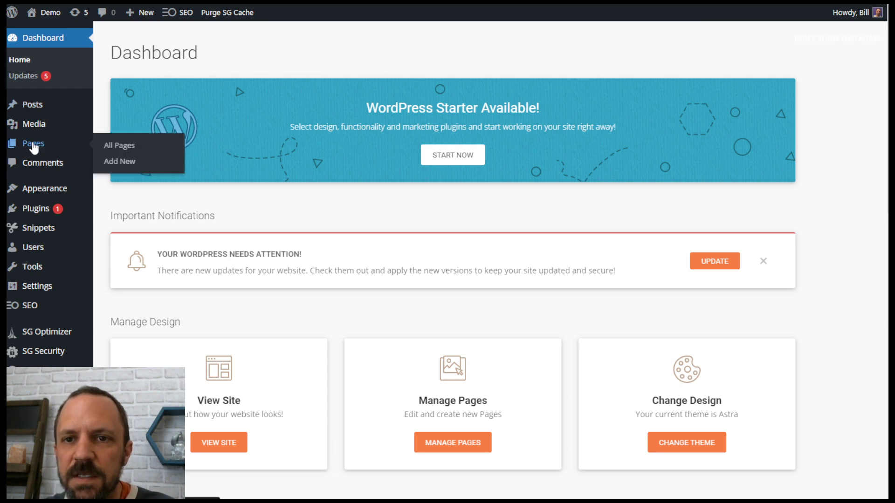
pyautogui.click(120, 147)
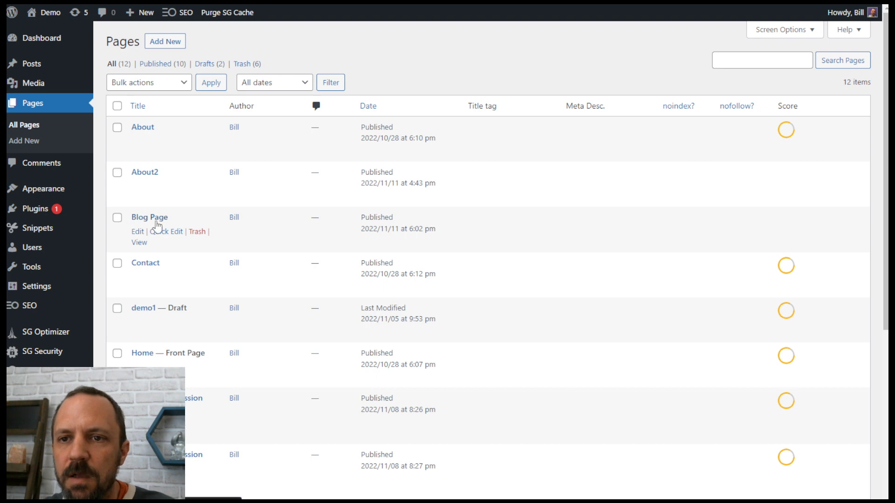
pyautogui.click(138, 232)
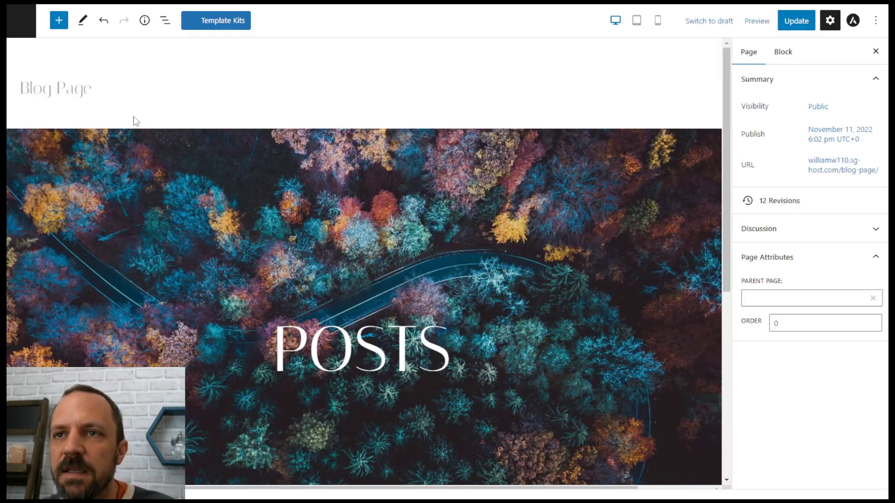
# - Add a Query Loop block below the POSTS banner image
pyautogui.scroll(-3, 730, 93)
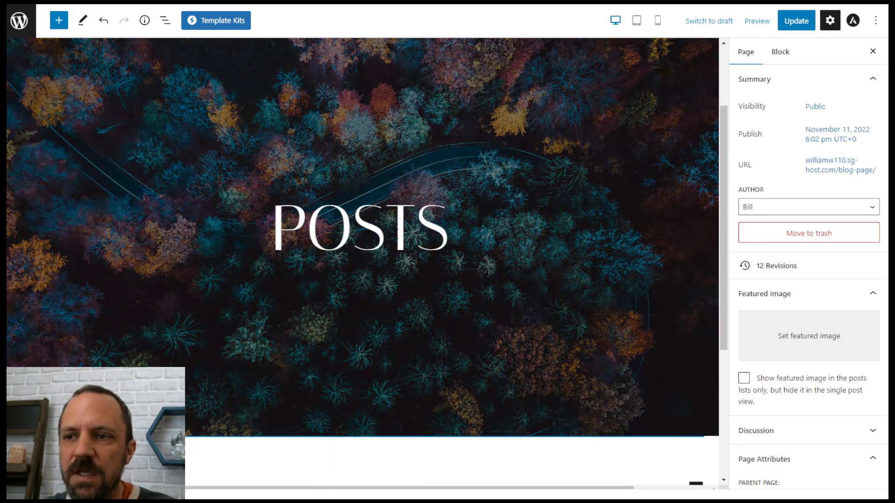
pyautogui.scroll(-3, 722, 145)
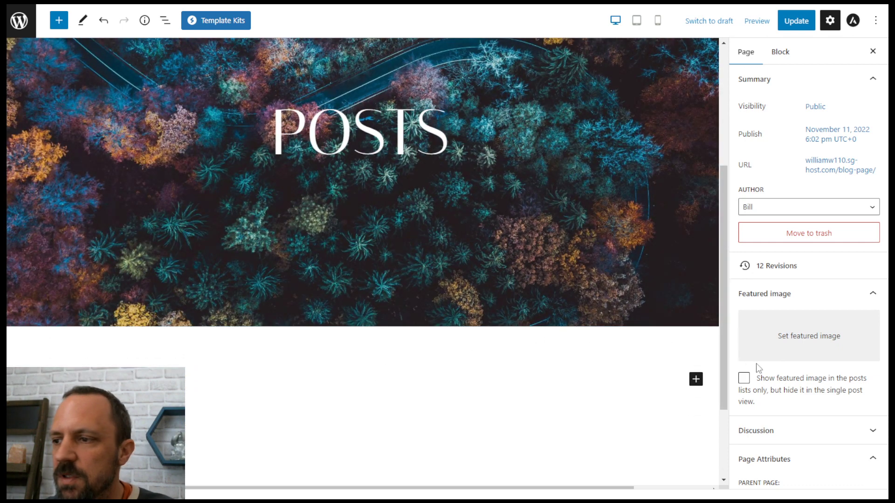
pyautogui.scroll(-2, 712, 363)
pyautogui.click(696, 322)
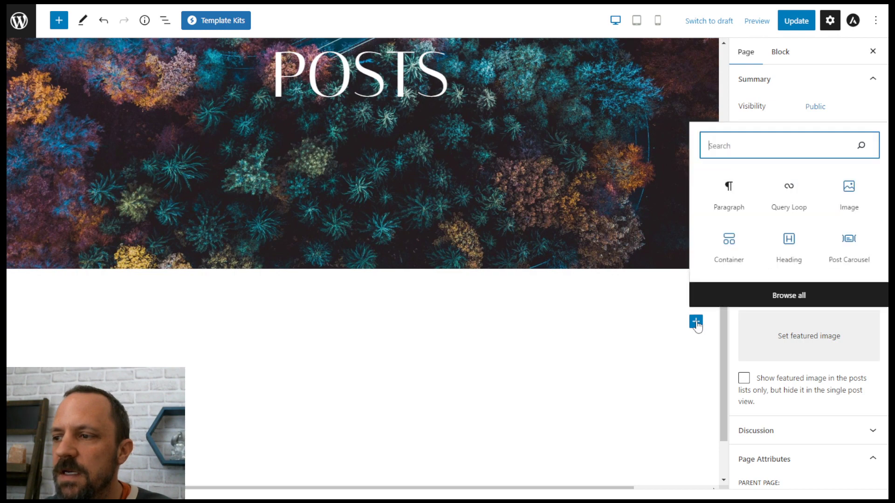
pyautogui.click(789, 187)
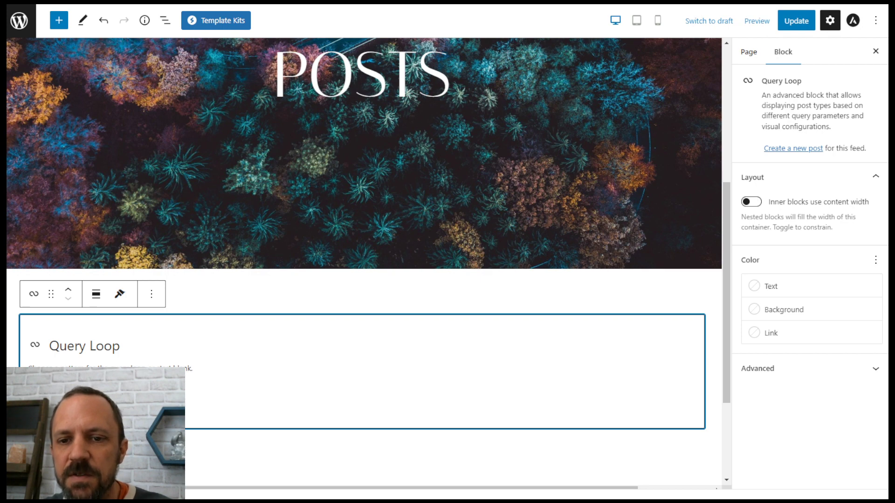
# - Browse the Query Loop patterns as a grid and apply the one with the title above the image, excerpt and date
pyautogui.click(42, 389)
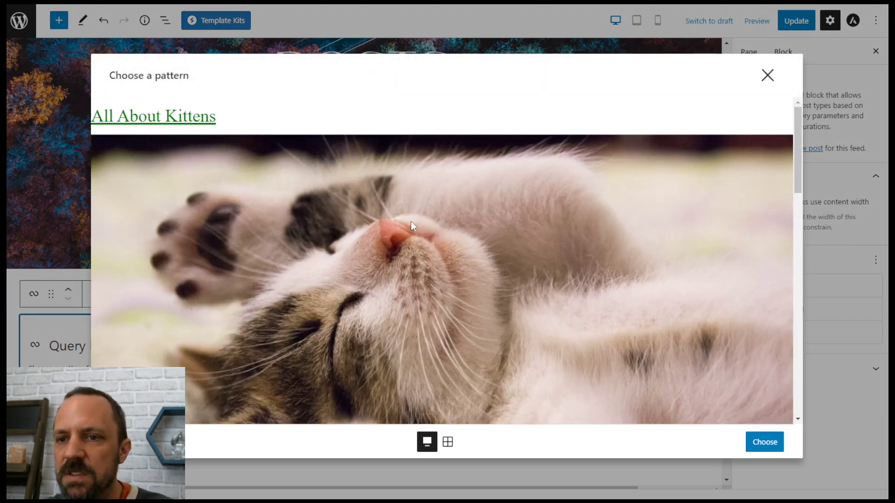
pyautogui.click(448, 444)
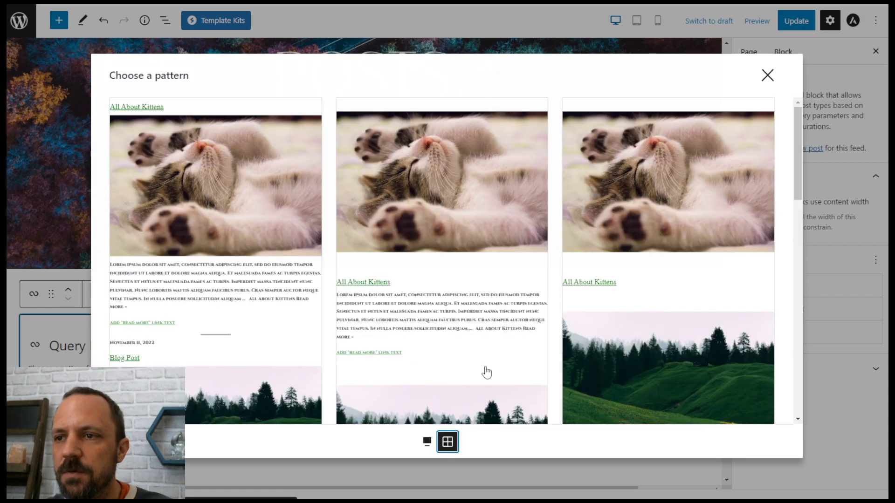
pyautogui.moveTo(799, 135); pyautogui.dragTo(799, 104)
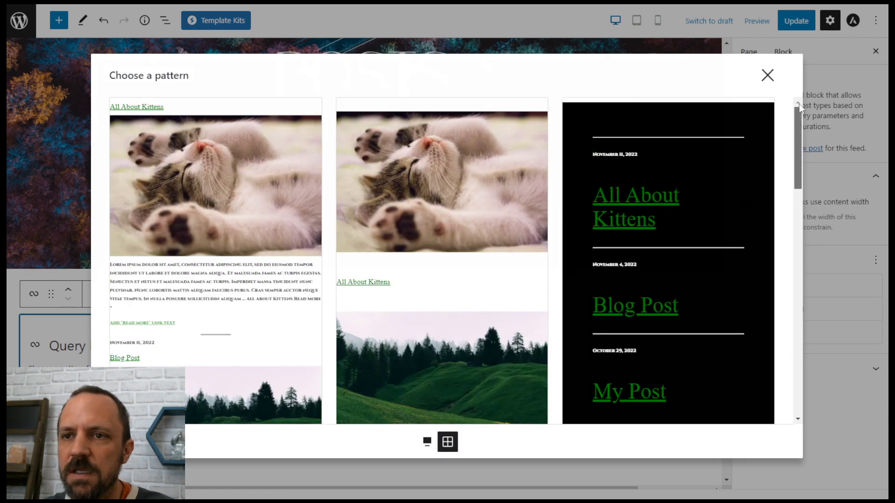
pyautogui.click(190, 176)
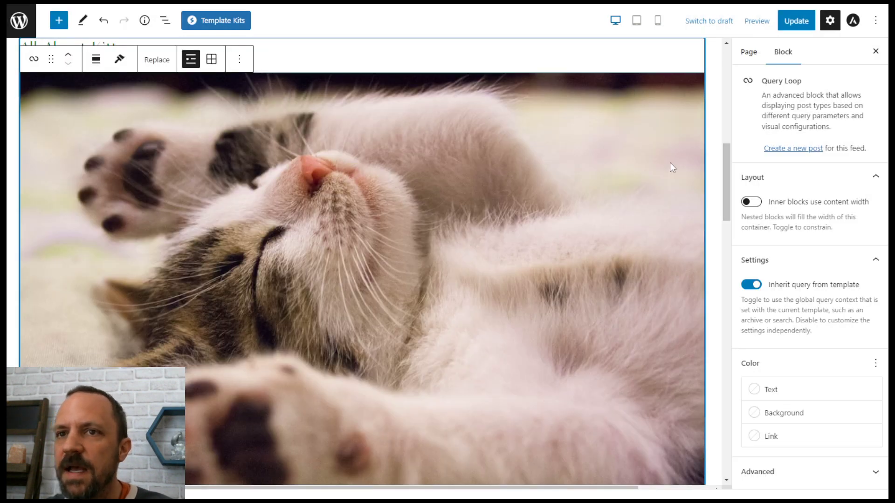
pyautogui.moveTo(725, 168)
pyautogui.mouseDown()
pyautogui.moveTo(727, 242)
pyautogui.moveTo(726, 164)
pyautogui.mouseUp()
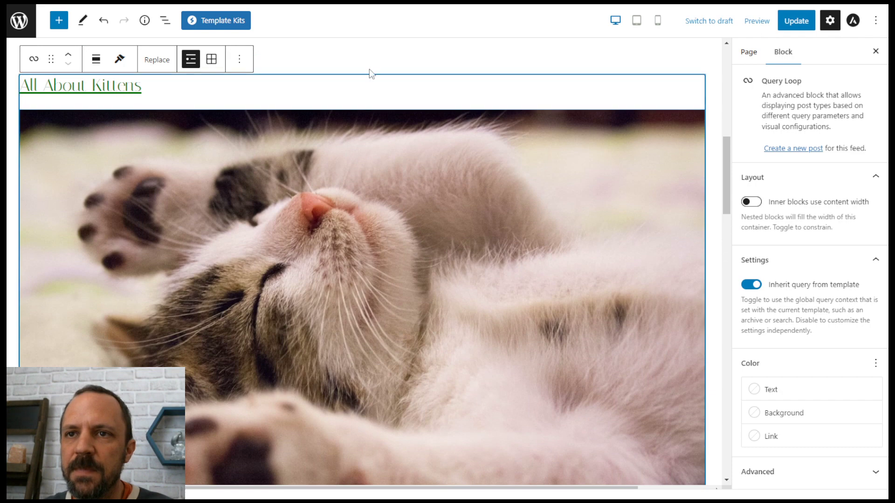
# - Switch the Query Loop to grid view and set it to 2 columns
pyautogui.click(211, 60)
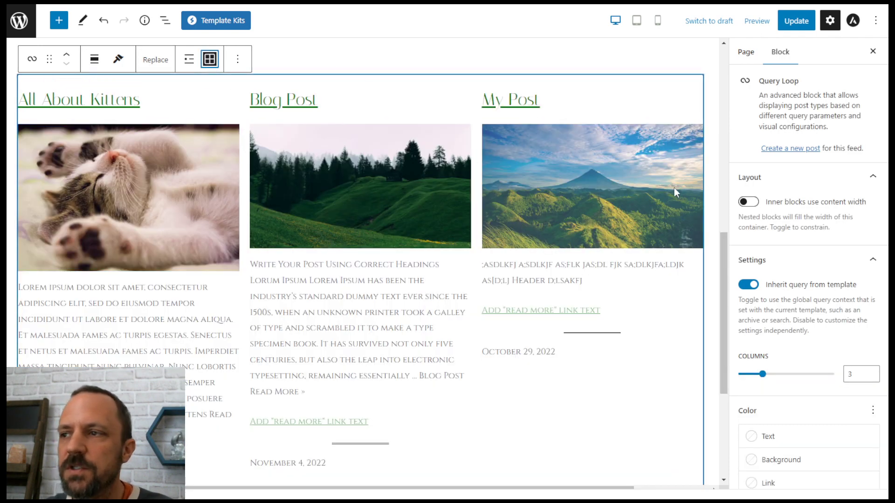
pyautogui.scroll(-1, 723, 271)
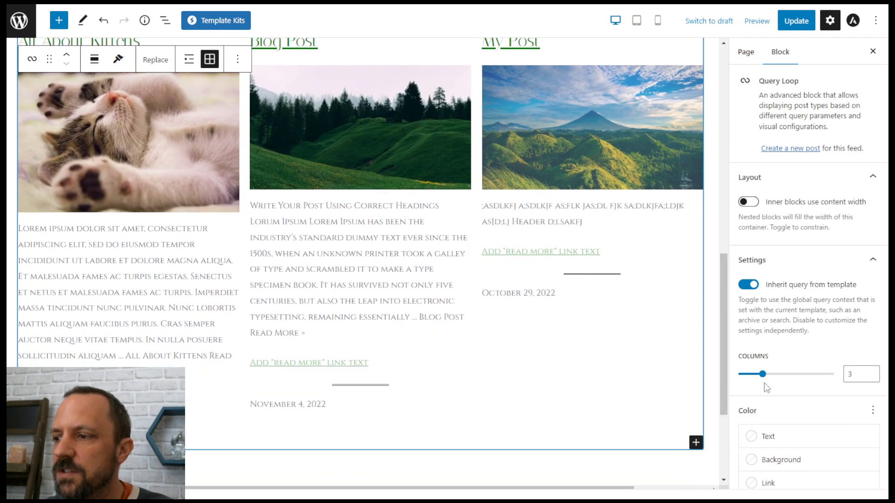
pyautogui.moveTo(762, 374); pyautogui.dragTo(738, 373)
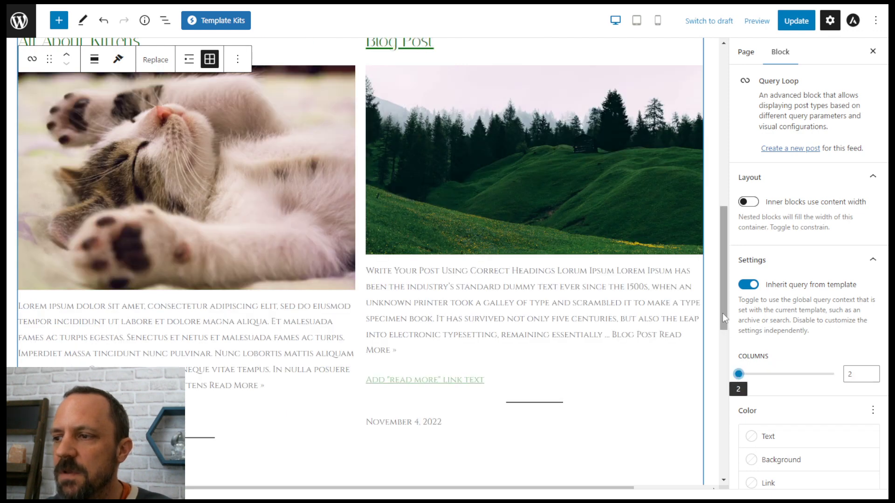
pyautogui.moveTo(722, 314); pyautogui.dragTo(701, 235)
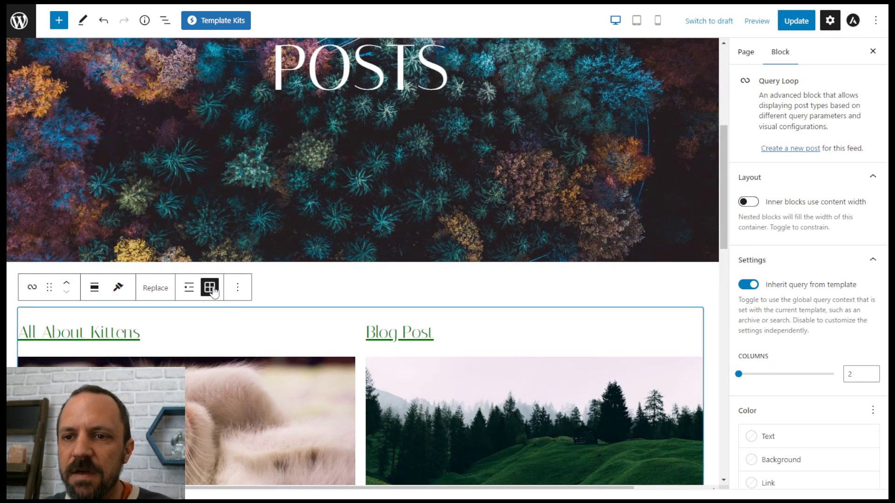
# - Replace the Query Loop's pattern with the one placing a large featured image beside the post title and excerpt
pyautogui.click(155, 288)
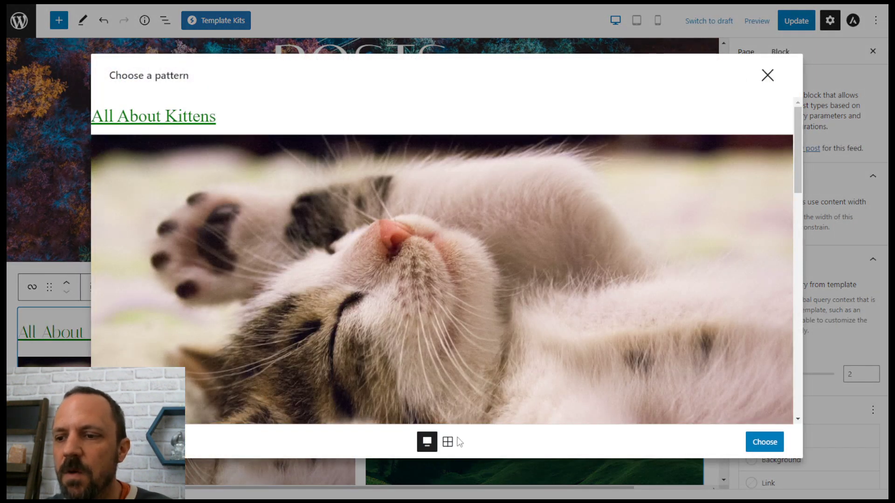
pyautogui.click(447, 442)
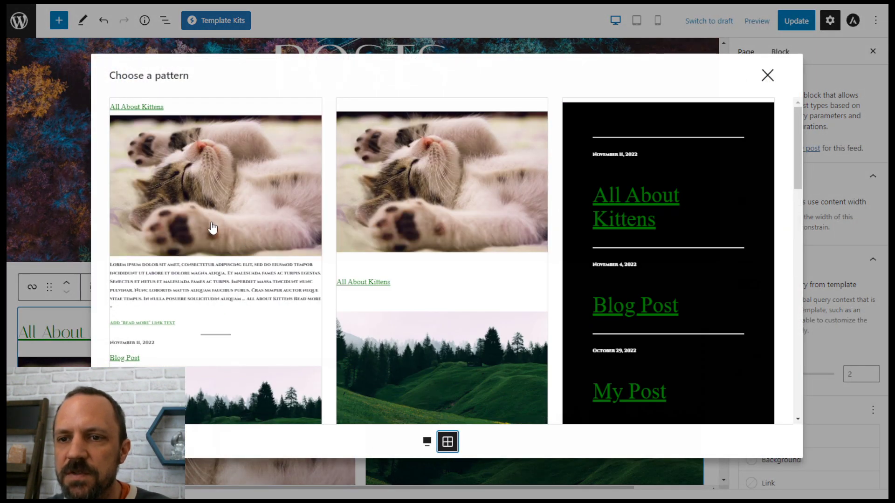
pyautogui.scroll(-3, 215, 228)
pyautogui.scroll(-10, 215, 228)
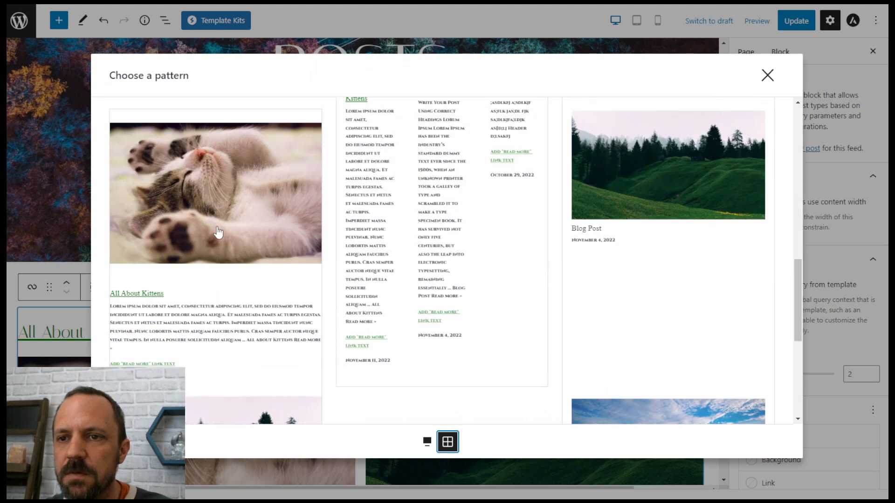
pyautogui.click(203, 196)
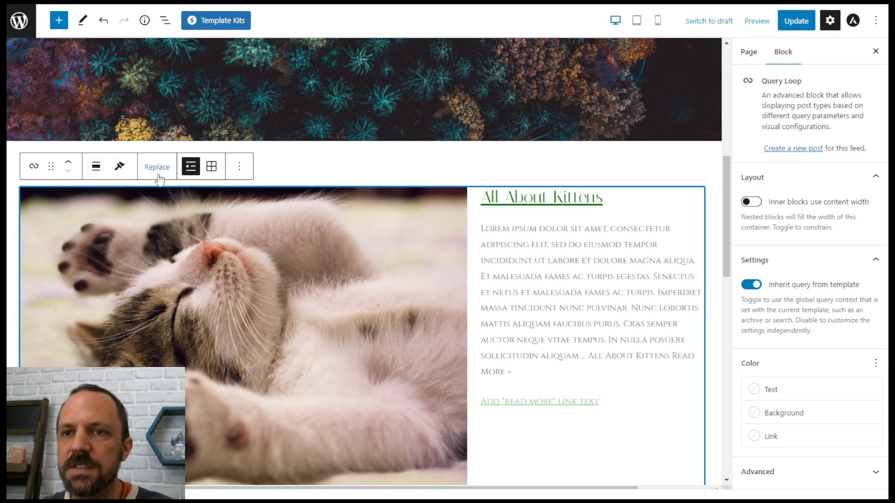
pyautogui.moveTo(724, 175); pyautogui.dragTo(730, 203)
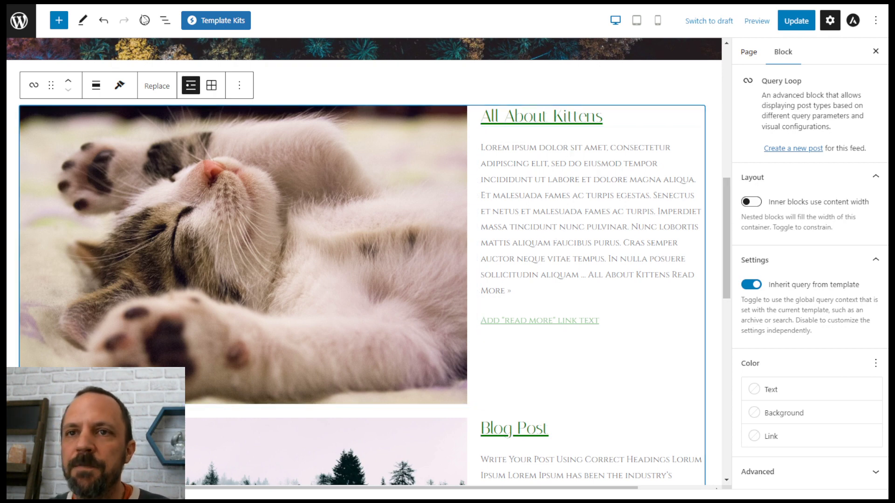
# - Show the page's block structure, expand the Query Loop and its Post Template, and select the Post Template
pyautogui.click(165, 22)
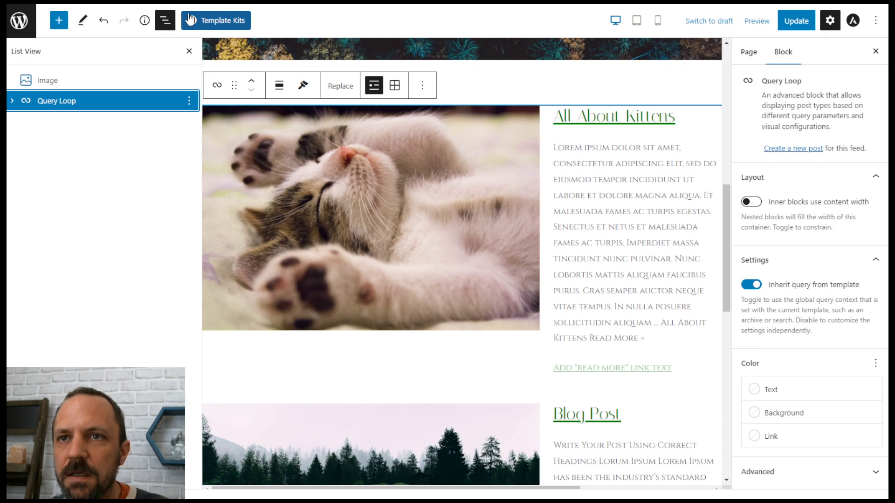
pyautogui.click(73, 81)
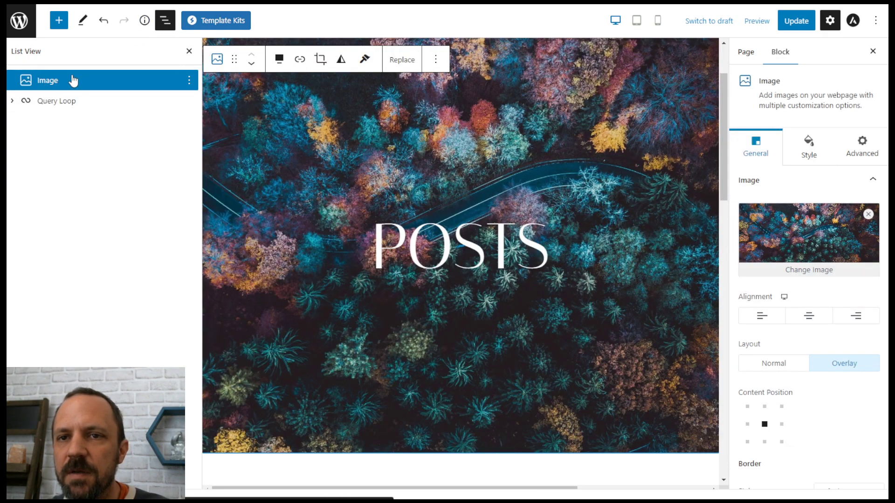
pyautogui.click(71, 104)
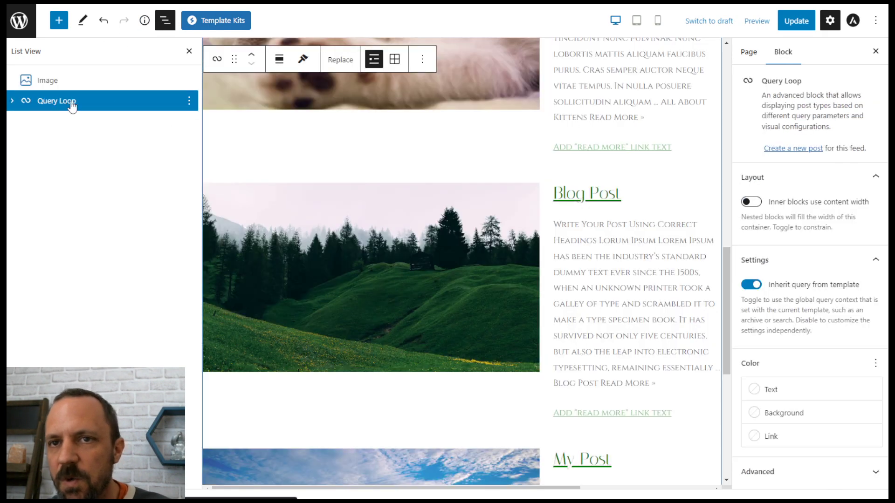
pyautogui.click(12, 101)
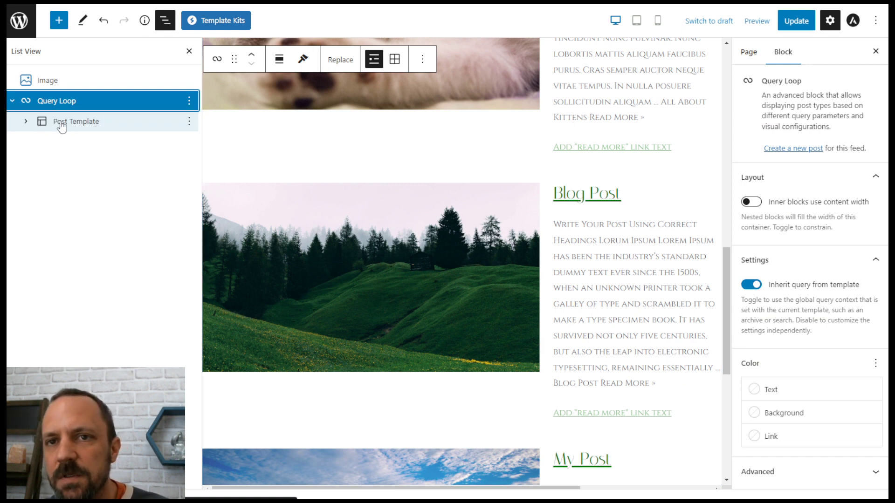
pyautogui.click(26, 122)
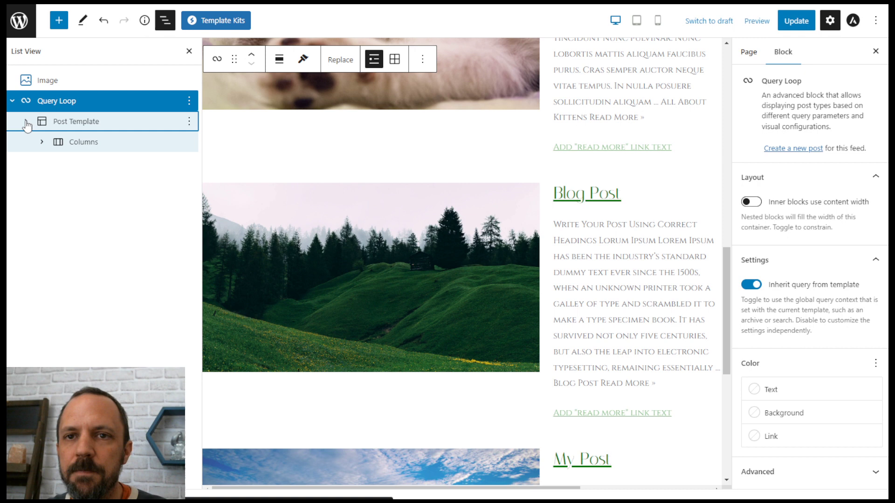
pyautogui.click(67, 125)
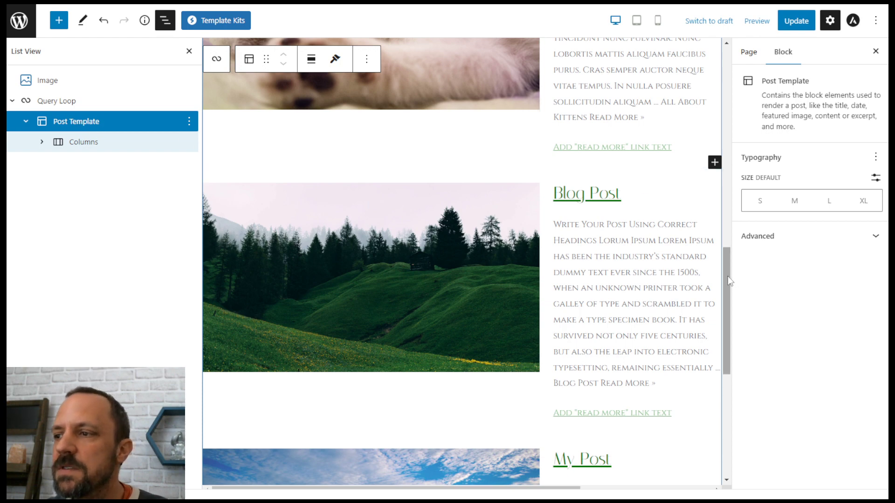
pyautogui.moveTo(726, 280); pyautogui.dragTo(724, 224)
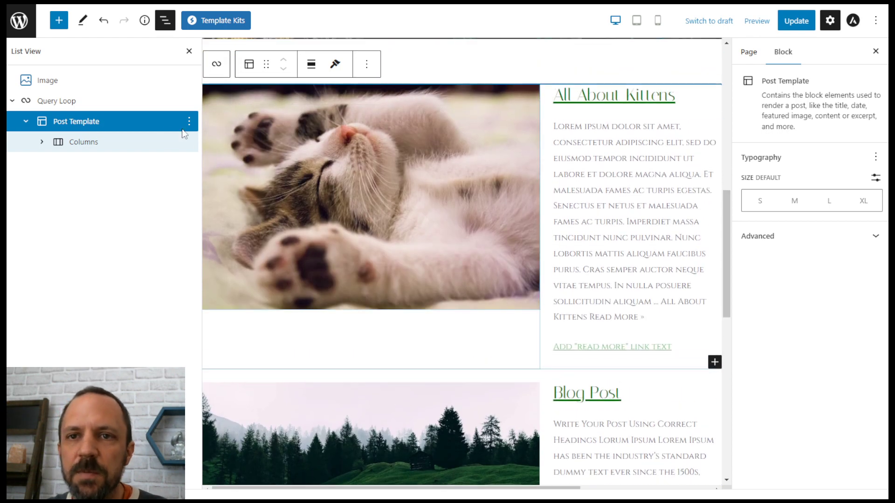
# - Expand the Columns block and its first Column, and select the Post Featured Image to view its settings
pyautogui.click(48, 142)
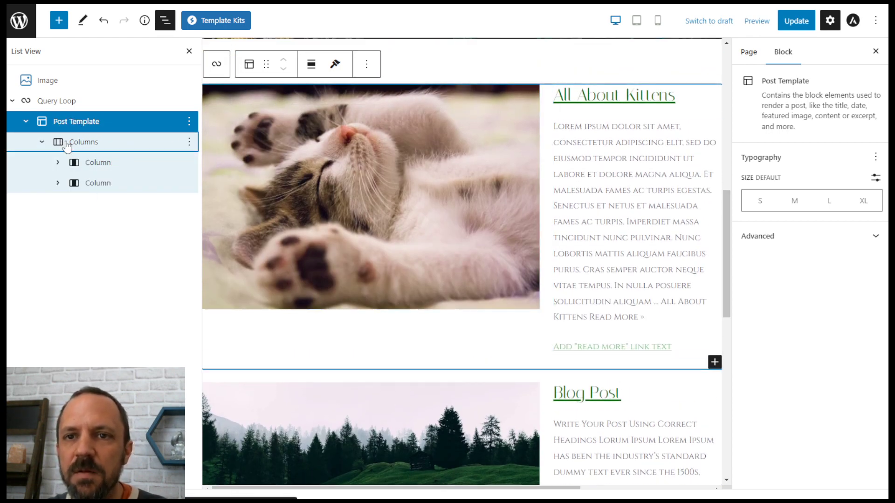
pyautogui.click(67, 146)
pyautogui.click(96, 163)
pyautogui.click(58, 163)
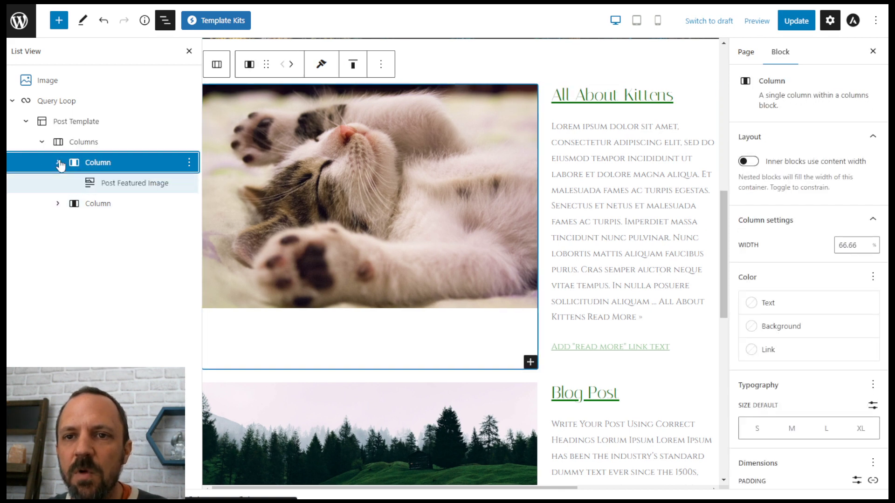
pyautogui.click(139, 188)
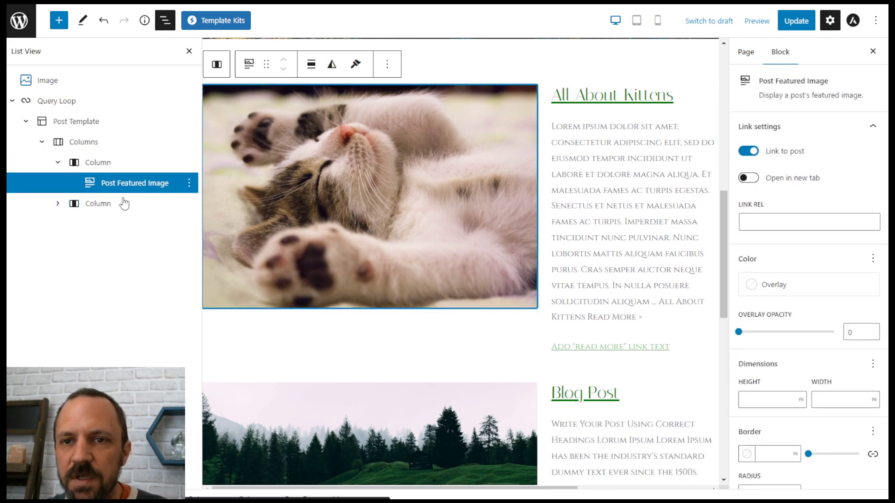
# - Expand the second Column and inspect its Post Title and Post Excerpt blocks
pyautogui.click(65, 205)
pyautogui.click(58, 204)
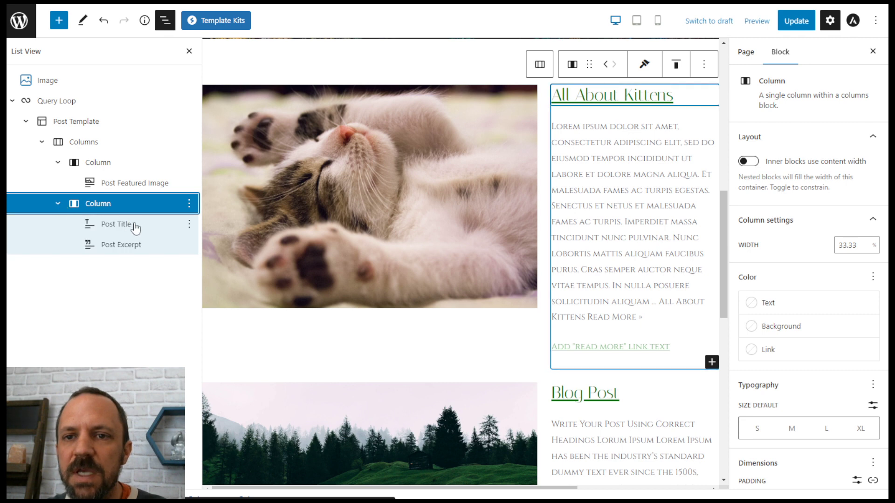
pyautogui.click(121, 227)
pyautogui.click(122, 247)
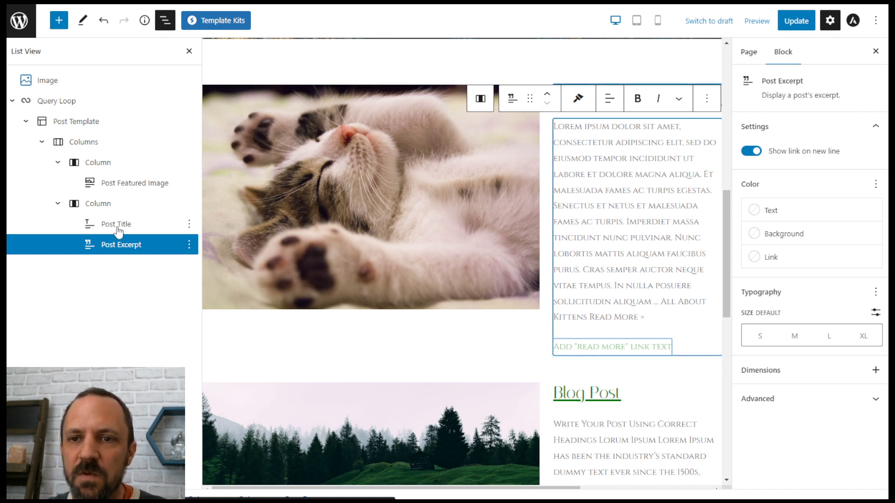
# - Insert a Post Date block before the Post Title in the Query Loop's second Column
pyautogui.click(122, 228)
pyautogui.click(188, 224)
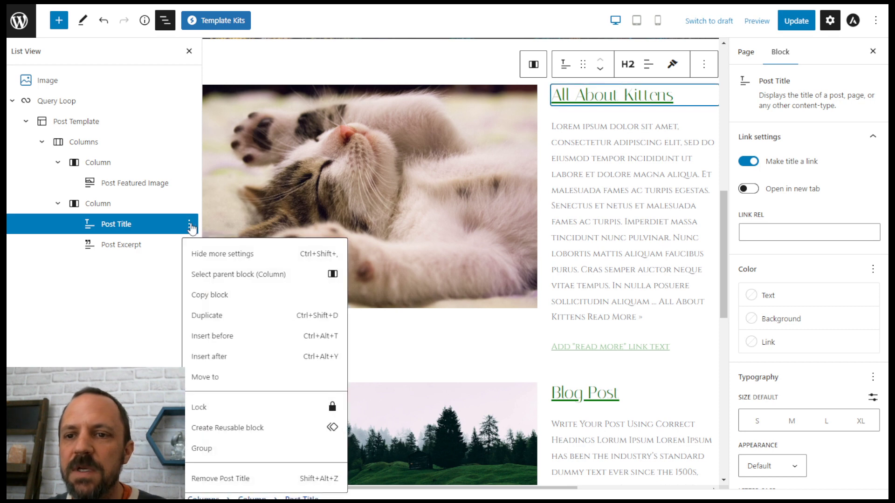
pyautogui.click(214, 336)
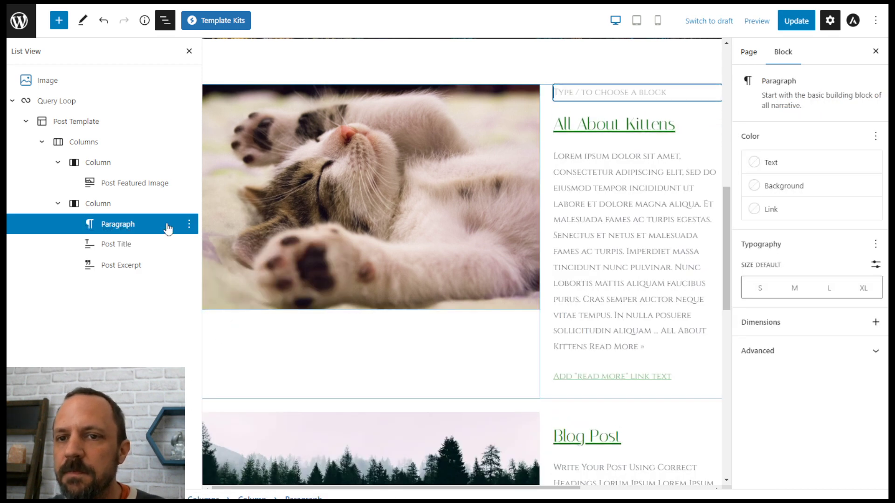
pyautogui.click(59, 20)
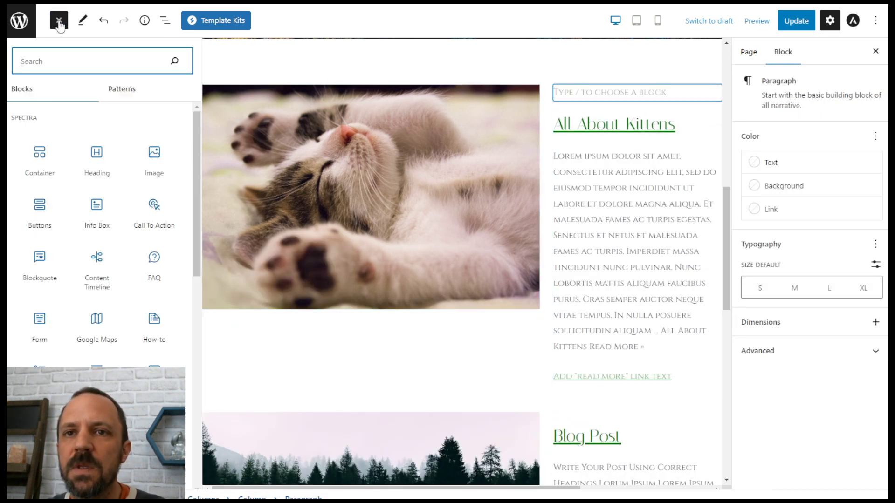
pyautogui.write('post')
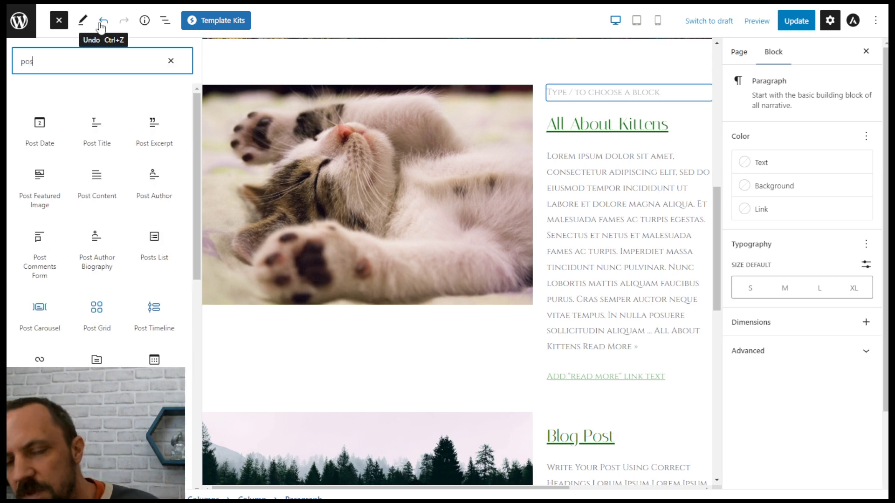
pyautogui.click(39, 126)
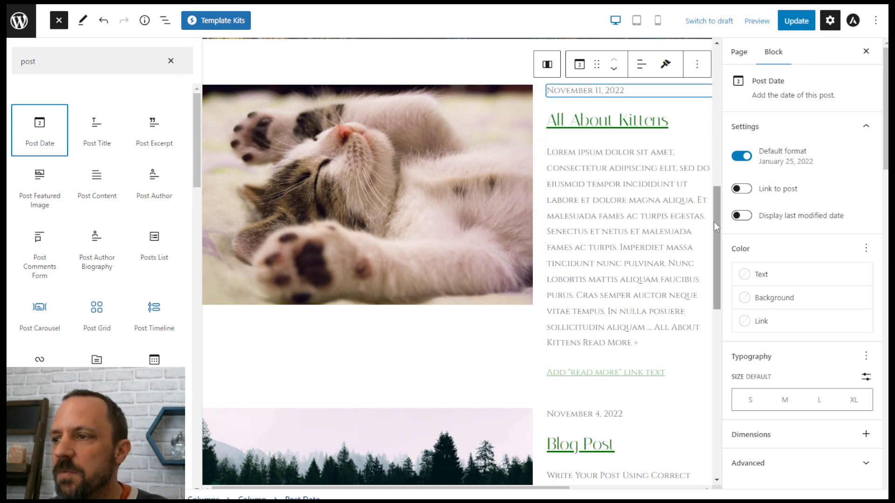
# - Move the Post Title above the Post Date in the second Column and update the page
pyautogui.moveTo(714, 222); pyautogui.dragTo(726, 286)
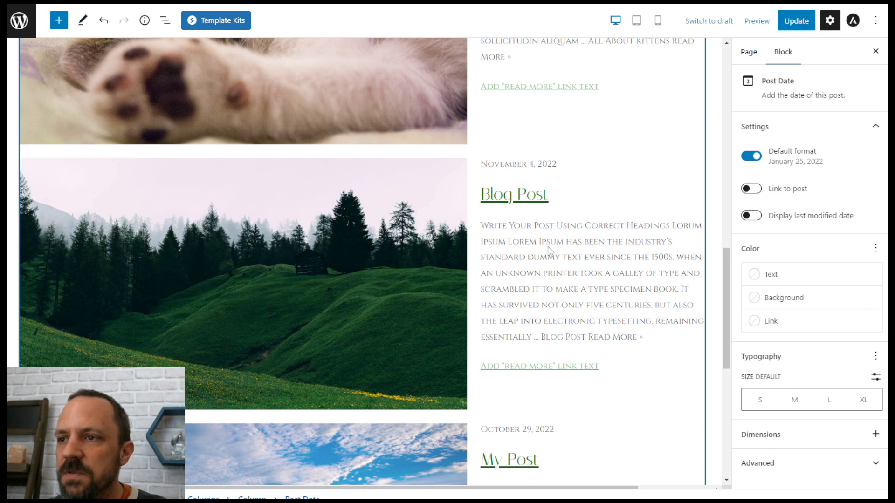
pyautogui.scroll(-5, 726, 277)
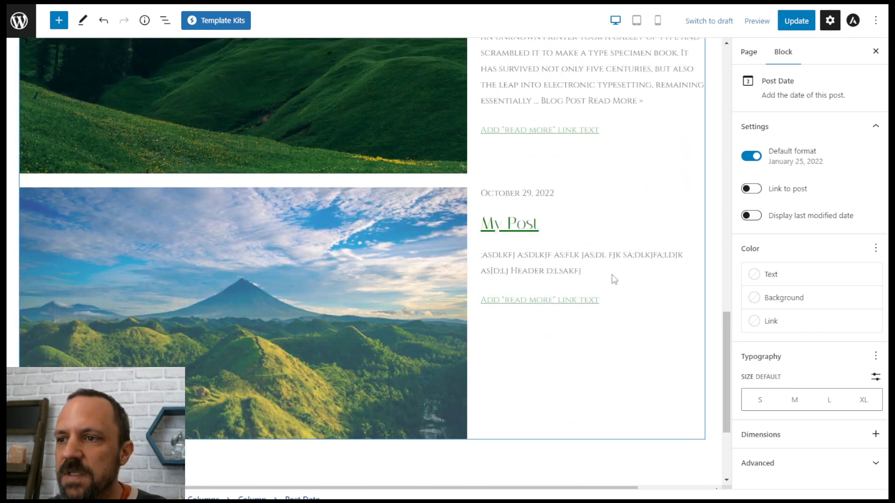
pyautogui.moveTo(728, 357); pyautogui.dragTo(728, 238)
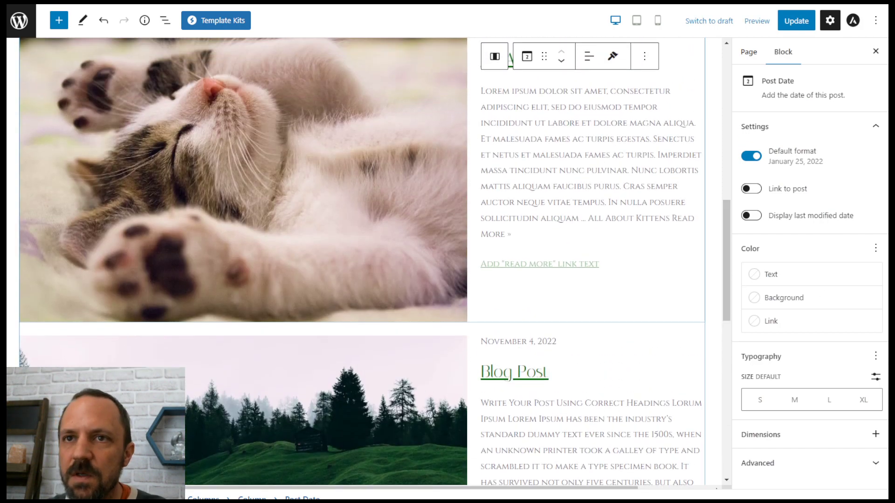
pyautogui.click(165, 20)
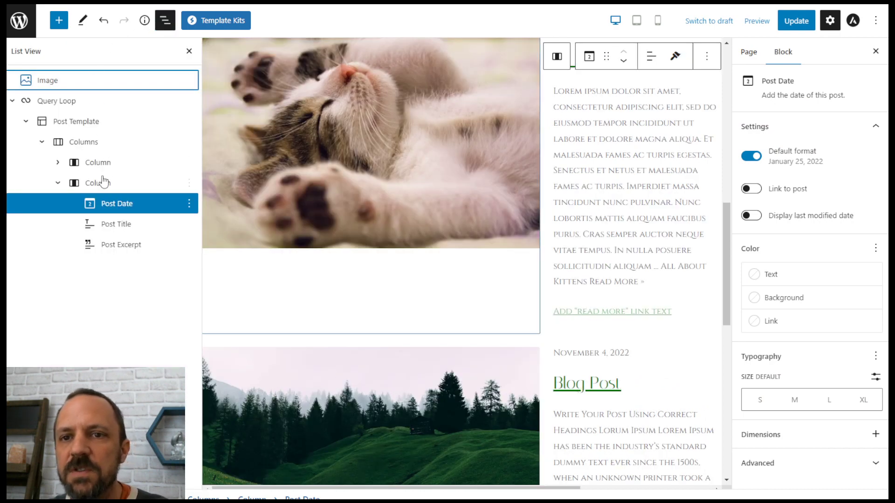
pyautogui.click(129, 226)
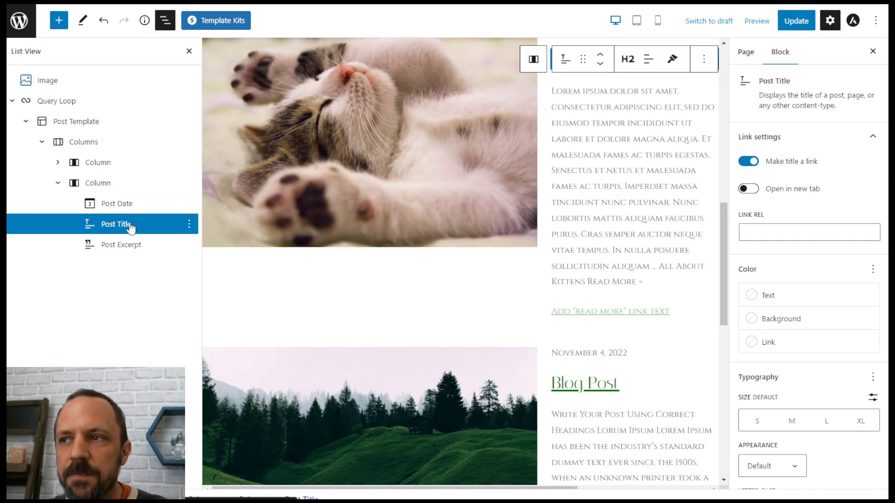
pyautogui.click(600, 54)
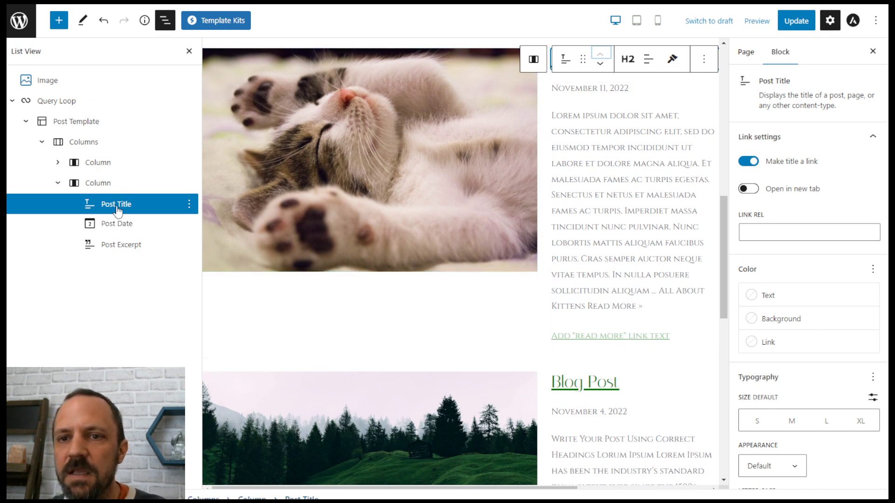
pyautogui.scroll(-1, 721, 224)
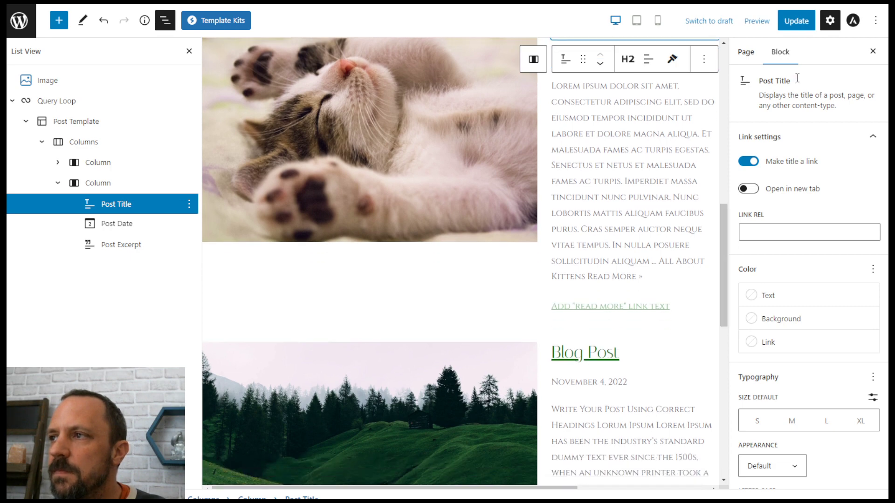
pyautogui.click(796, 21)
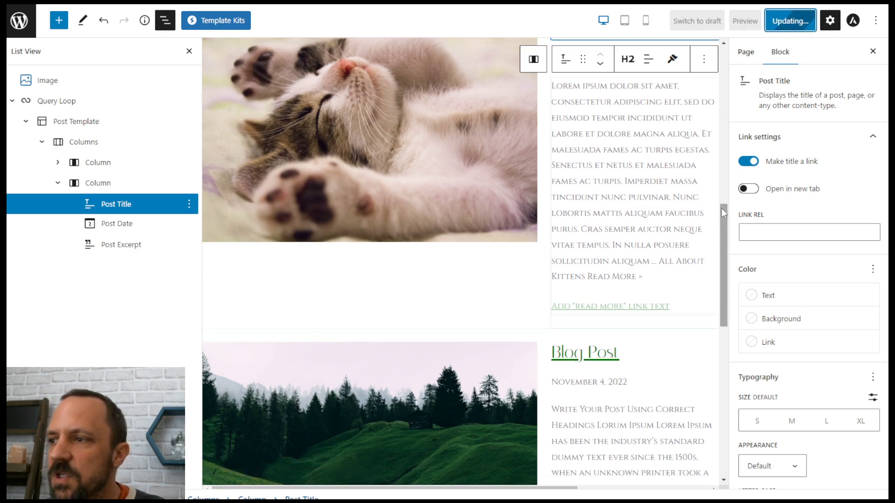
# - Review the post list, collapse the second Column and the Query Loop in the block structure, and select the Query Loop
pyautogui.scroll(8, 723, 213)
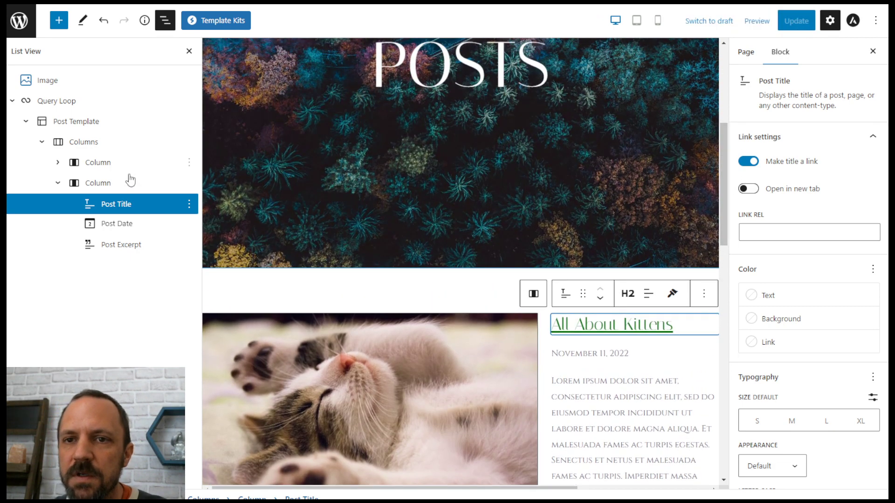
pyautogui.click(58, 183)
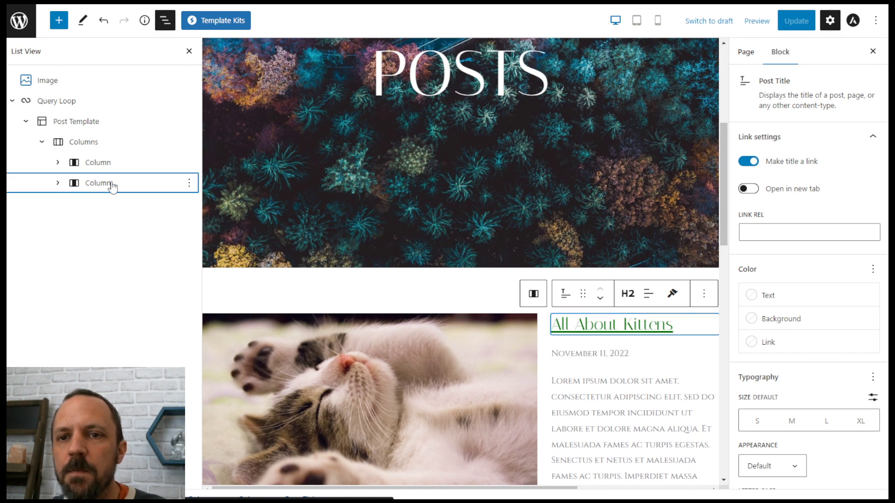
pyautogui.scroll(-3, 274, 223)
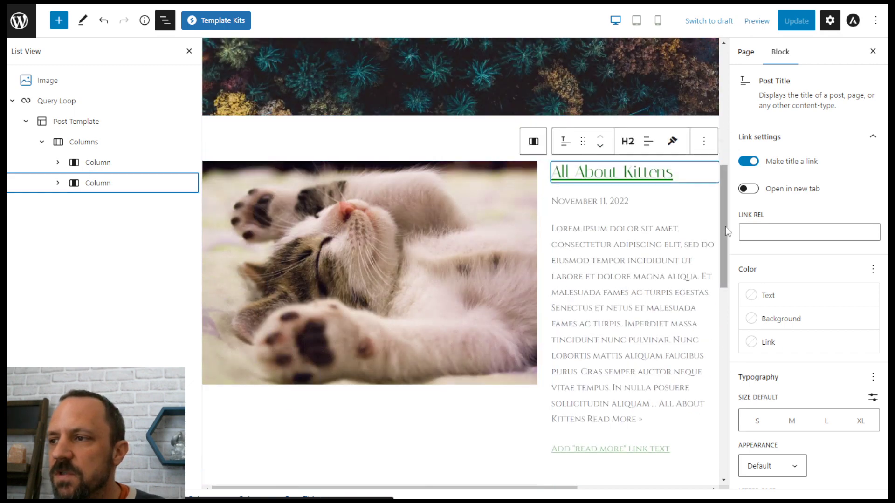
pyautogui.scroll(-10, 719, 225)
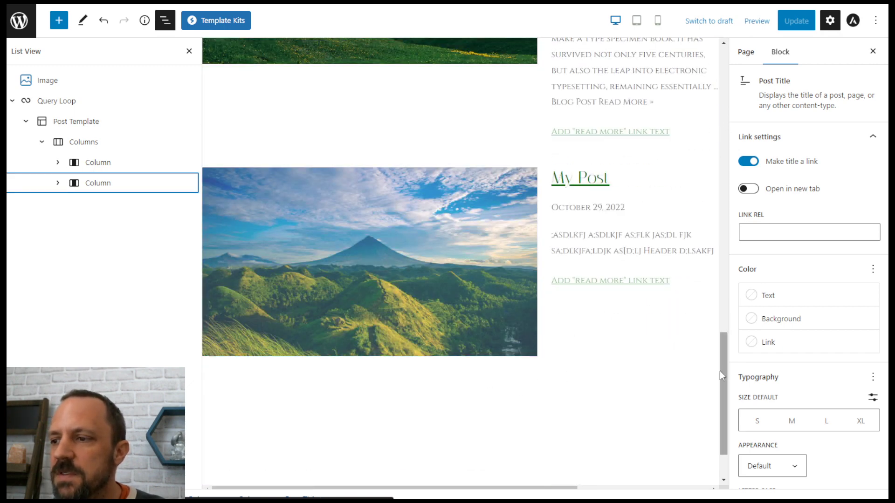
pyautogui.click(12, 100)
pyautogui.click(12, 101)
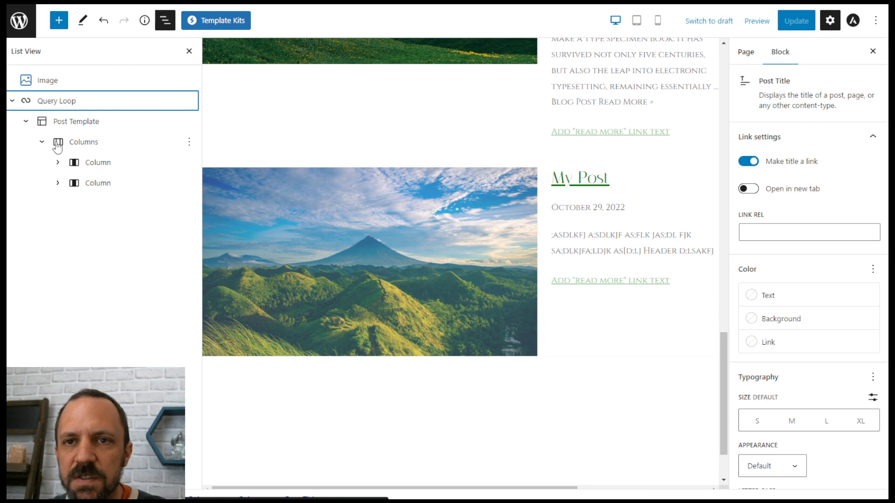
pyautogui.click(13, 101)
pyautogui.click(55, 102)
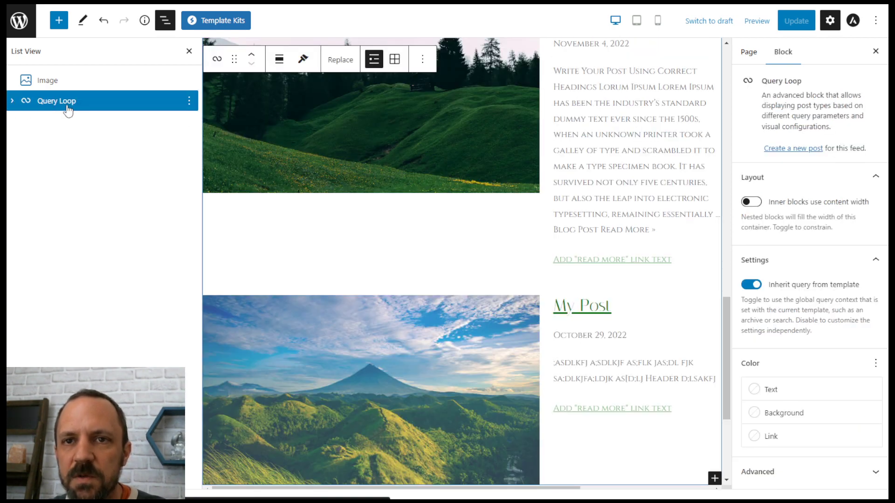
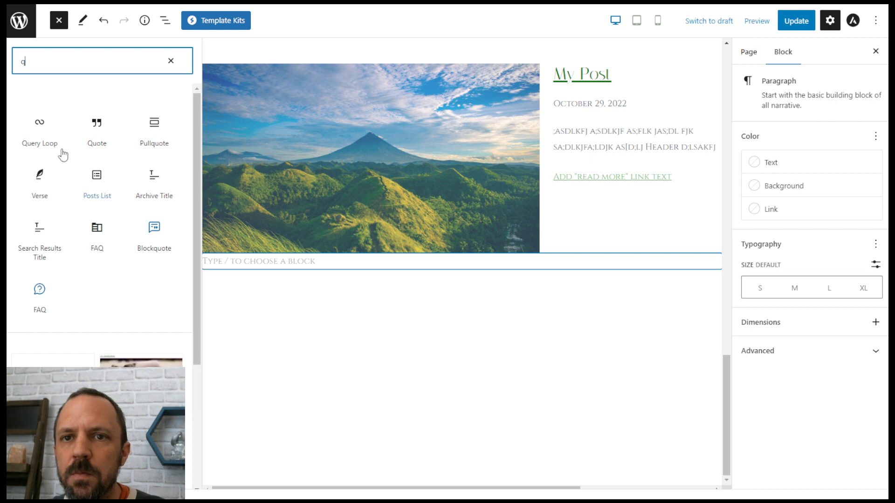
# - Add a second Query Loop block below the first, starting blank with the title, date and excerpt variation
pyautogui.click(39, 129)
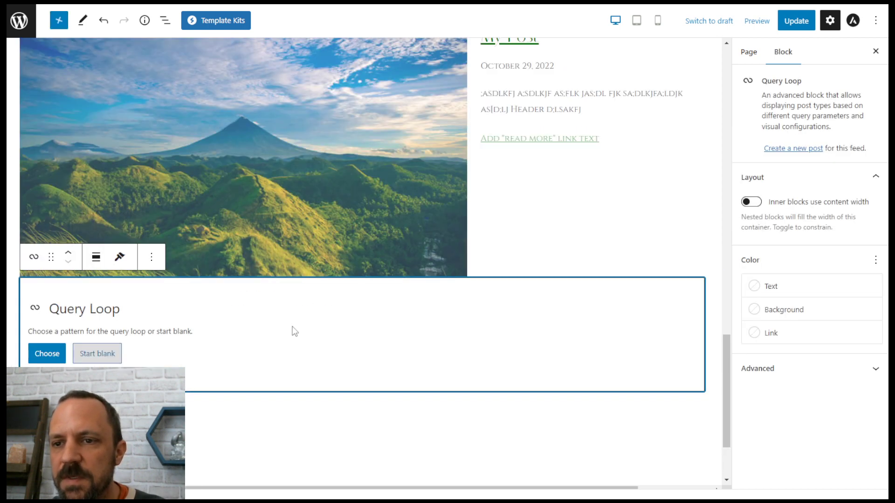
pyautogui.click(292, 330)
pyautogui.click(80, 356)
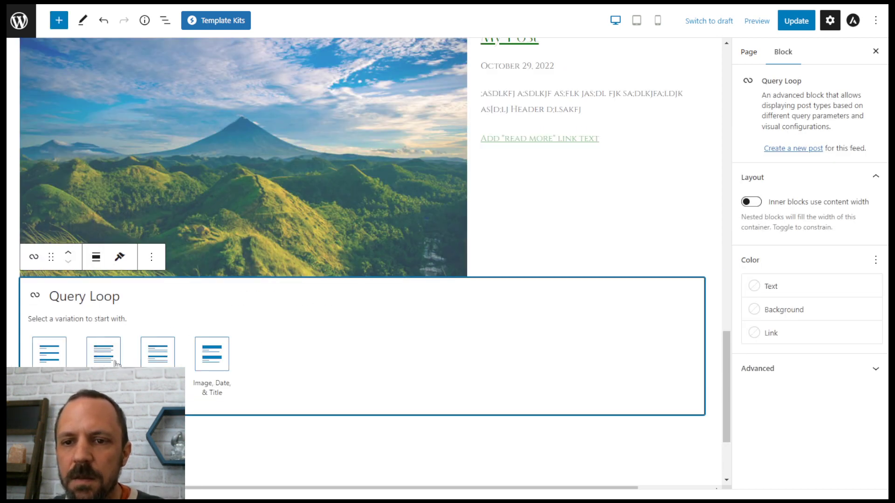
pyautogui.click(164, 356)
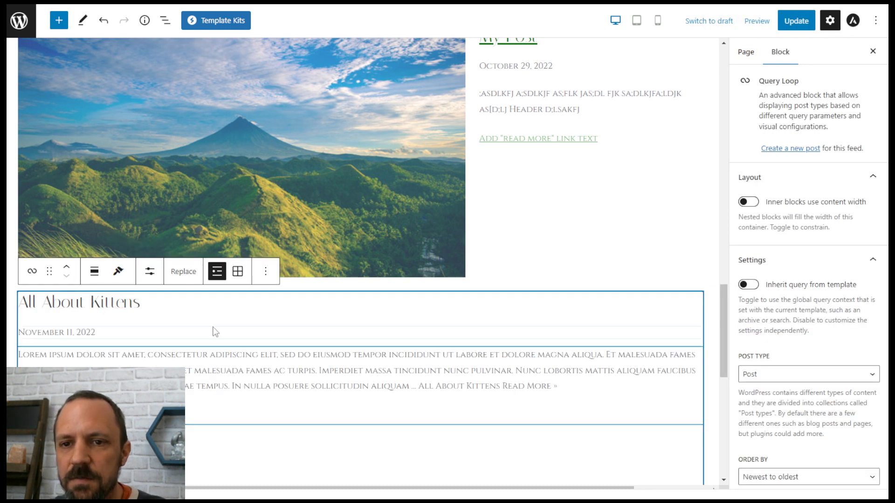
# - Show the block structure, expand the new Query Loop, and inspect its Post Template and Pagination blocks
pyautogui.click(165, 20)
pyautogui.click(20, 124)
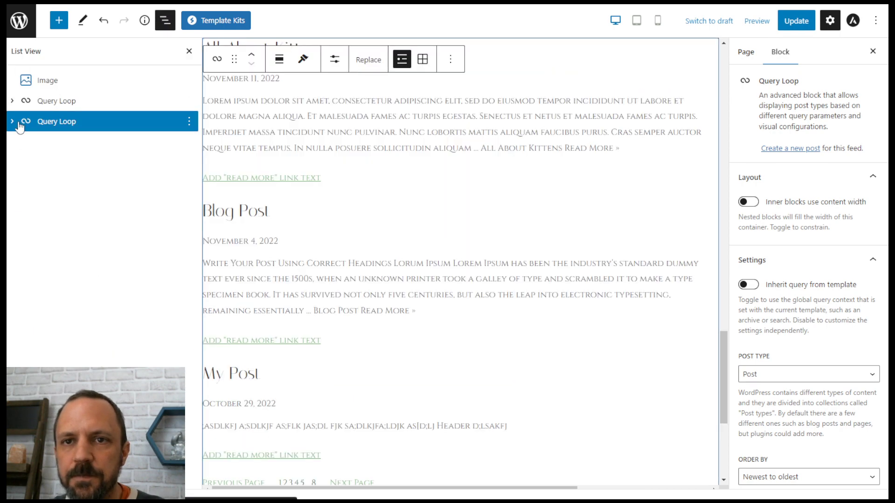
pyautogui.click(12, 121)
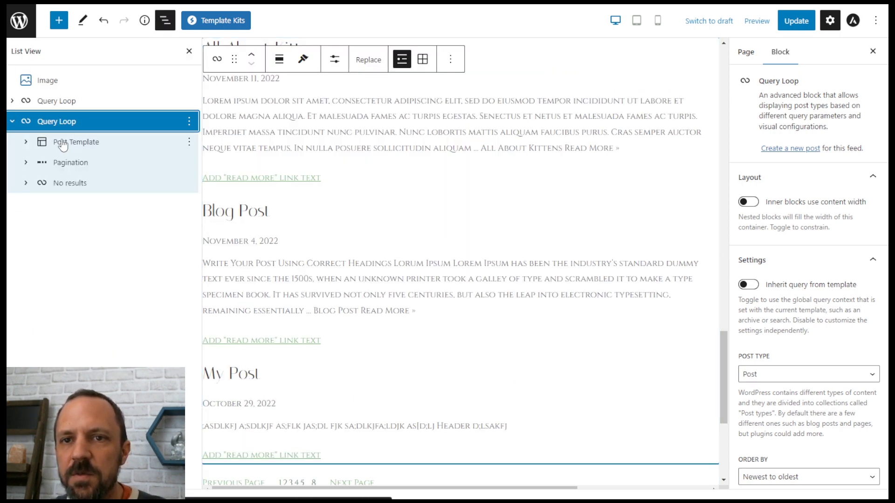
pyautogui.click(45, 142)
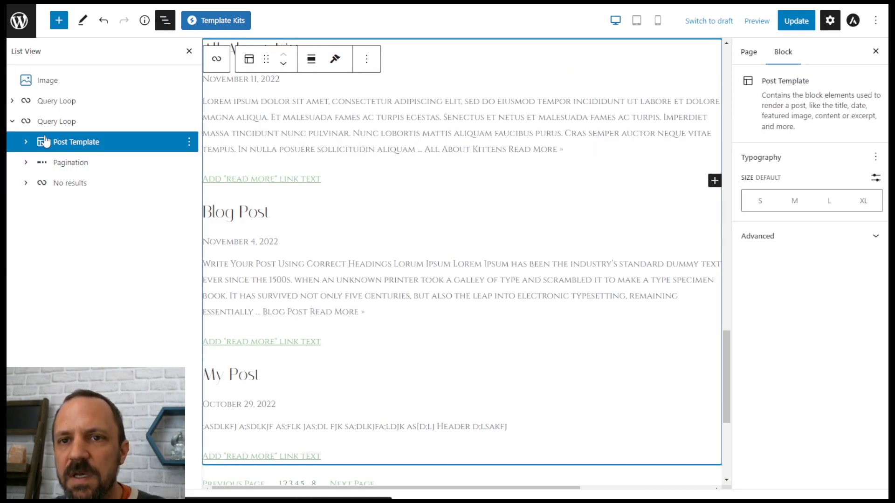
pyautogui.click(60, 162)
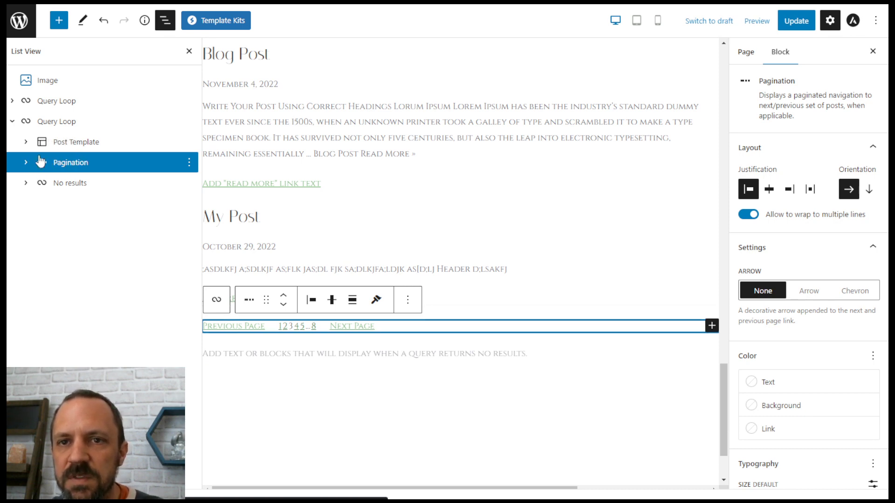
pyautogui.click(62, 148)
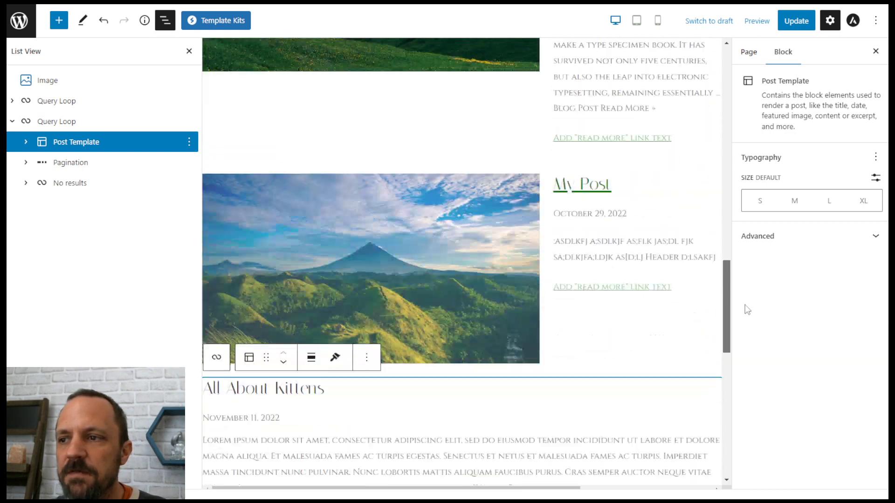
# - Expand the new Query Loop's Post Template and inspect its Post Title, Post Date and Post Excerpt blocks
pyautogui.click(26, 142)
pyautogui.click(86, 171)
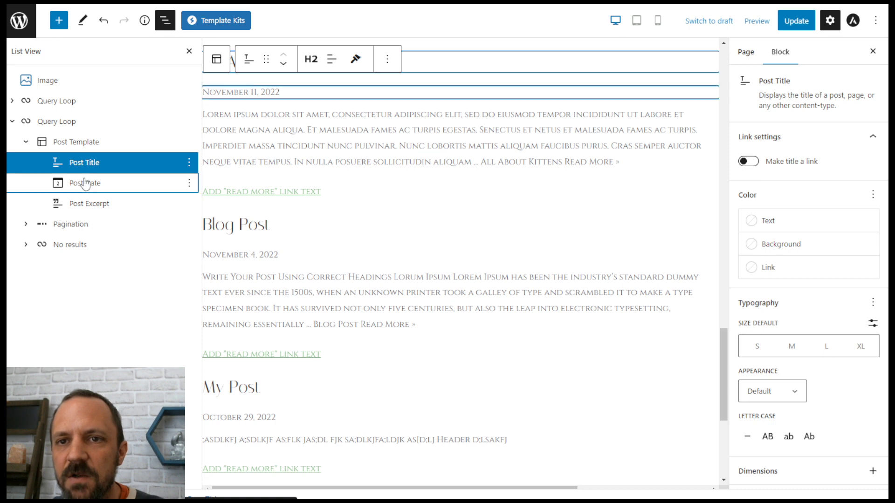
pyautogui.click(88, 182)
pyautogui.click(93, 204)
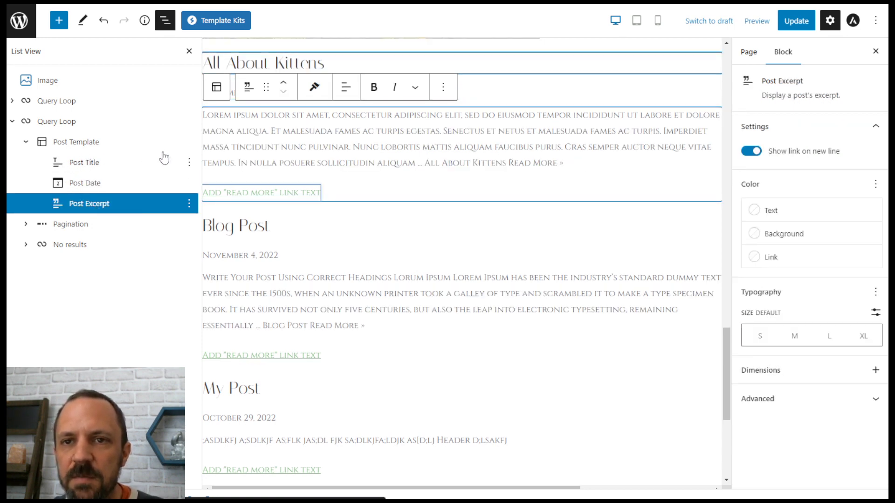
# - Insert a Post Featured Image block before the Post Date in the second Query Loop's Post Template
pyautogui.click(96, 183)
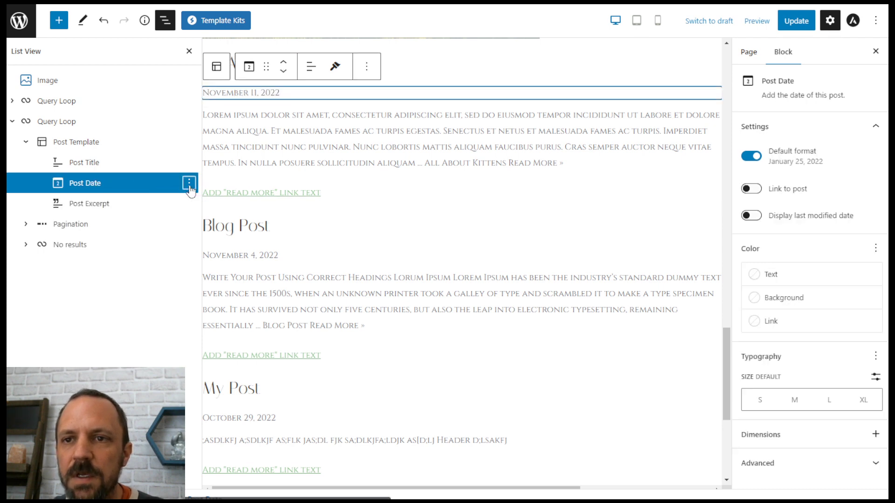
pyautogui.click(189, 184)
pyautogui.click(220, 296)
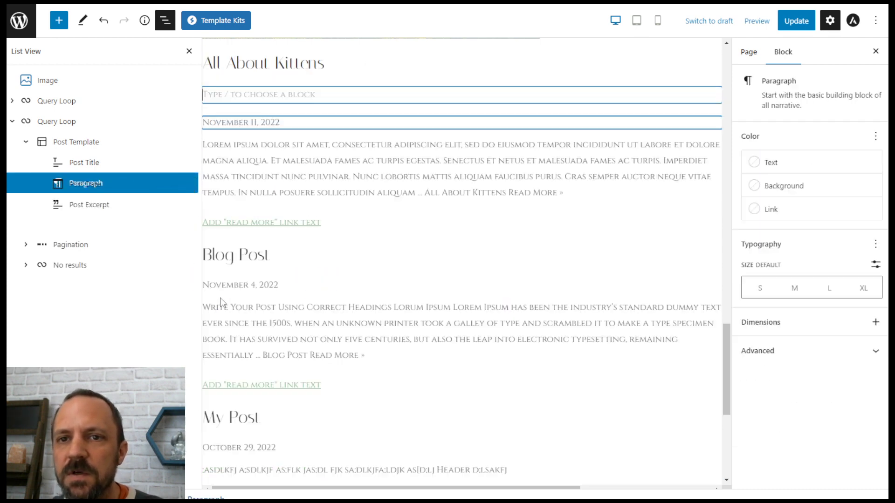
pyautogui.click(59, 20)
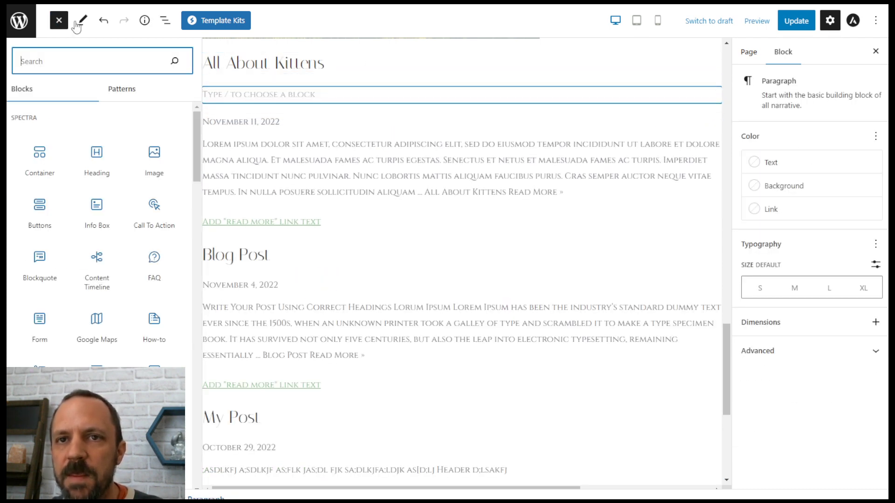
pyautogui.write('post')
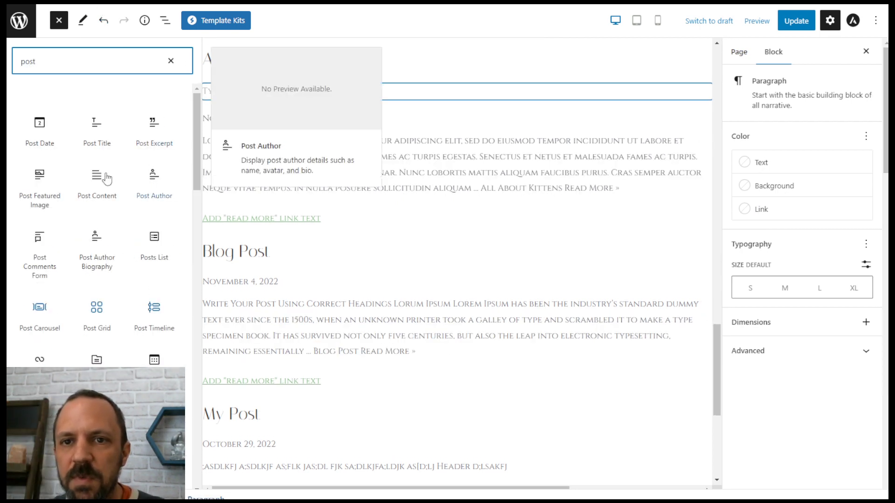
pyautogui.click(41, 185)
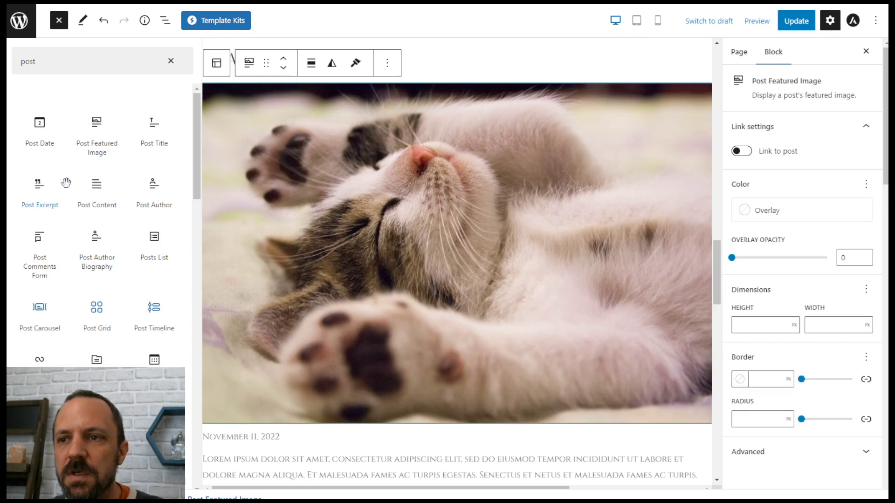
# - Insert an empty block after the Post Template inside the first Query Loop
pyautogui.scroll(1, 719, 261)
pyautogui.moveTo(718, 260); pyautogui.dragTo(723, 308)
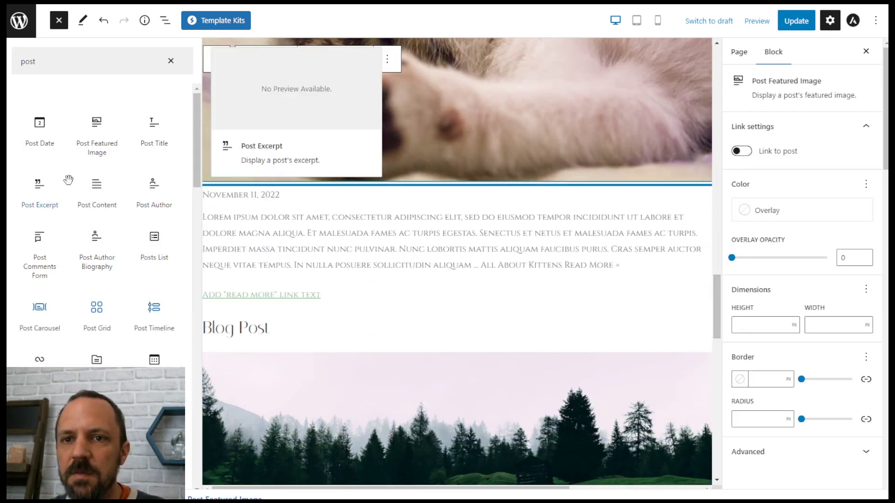
pyautogui.click(165, 21)
pyautogui.click(26, 142)
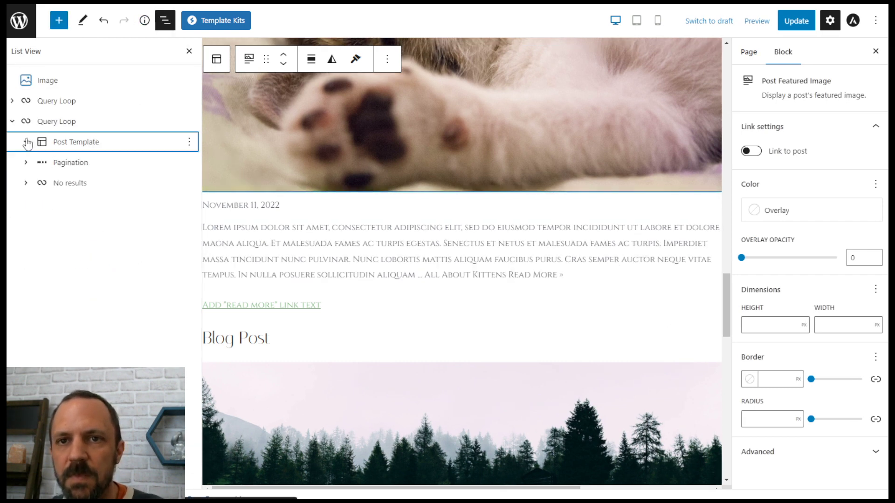
pyautogui.click(12, 101)
pyautogui.click(55, 122)
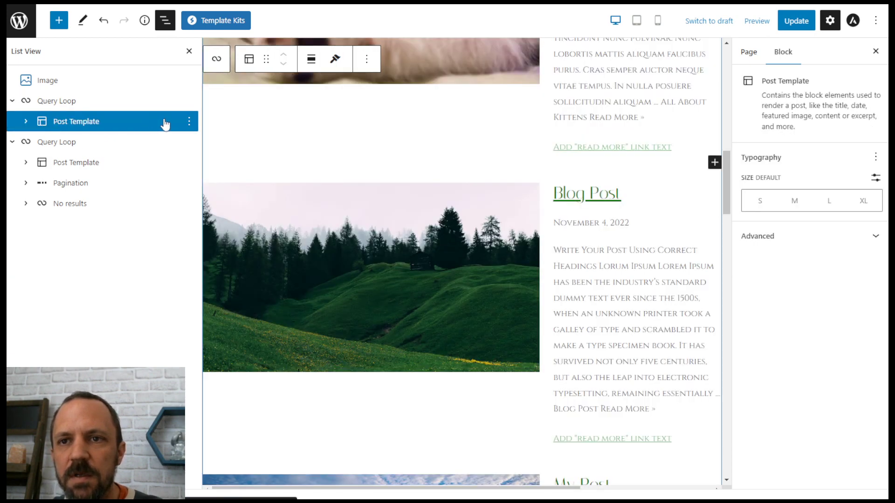
pyautogui.click(189, 122)
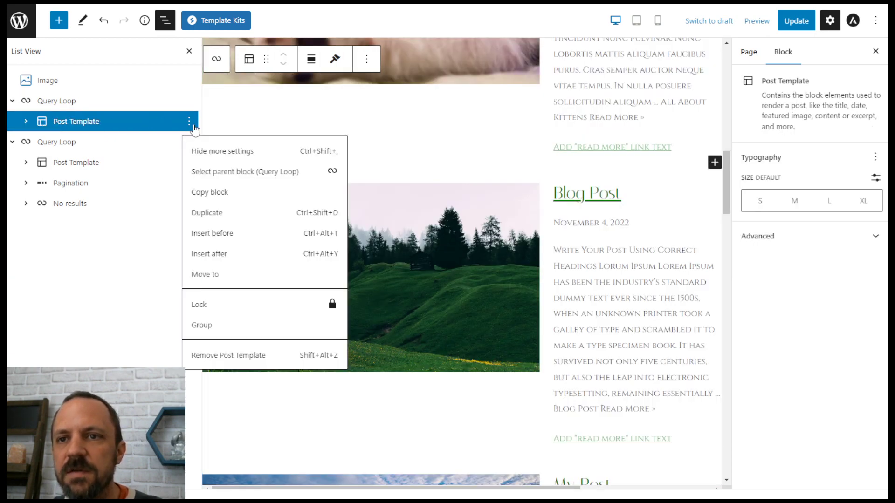
pyautogui.click(210, 254)
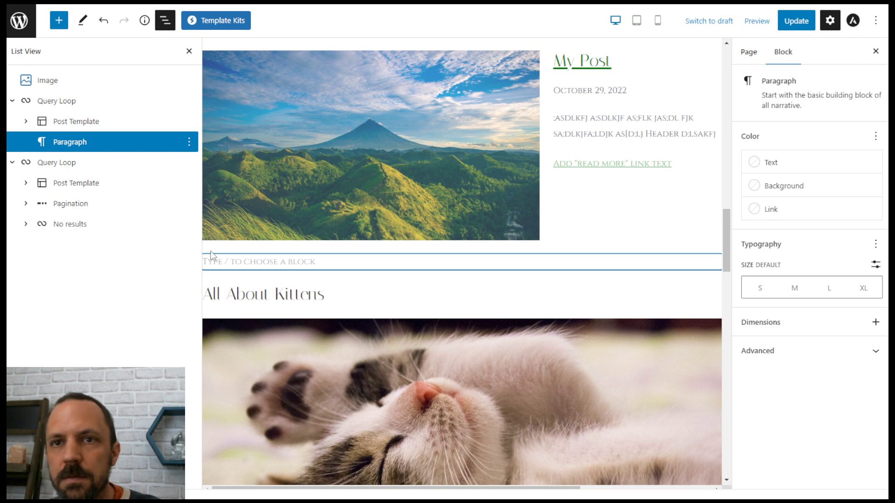
# - Add a Pagination block below the first Query Loop's Post Template and update the page
pyautogui.click(59, 20)
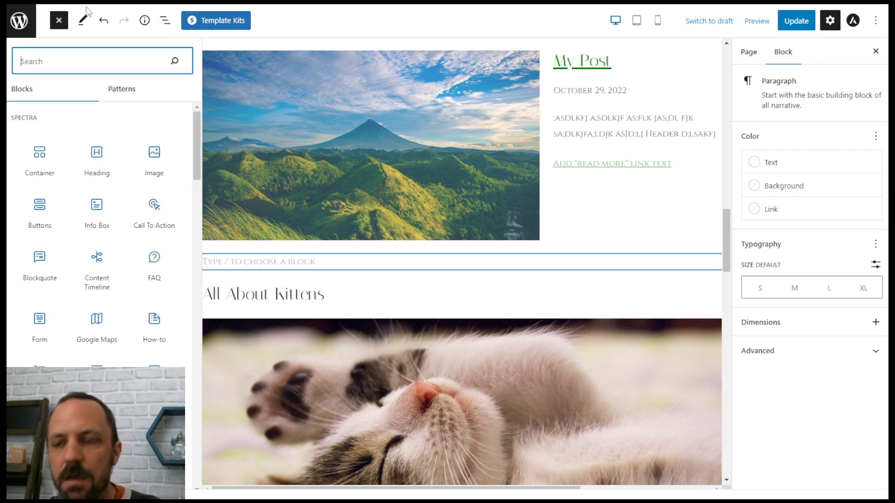
pyautogui.write('pag')
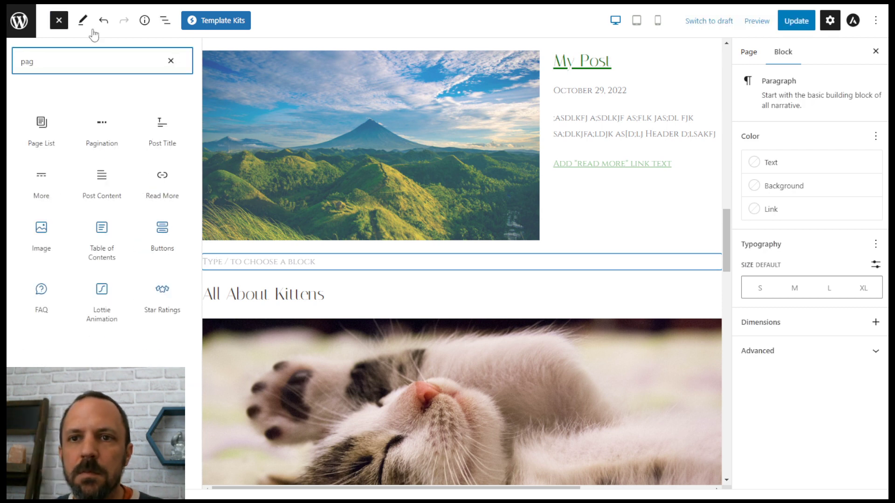
pyautogui.click(113, 118)
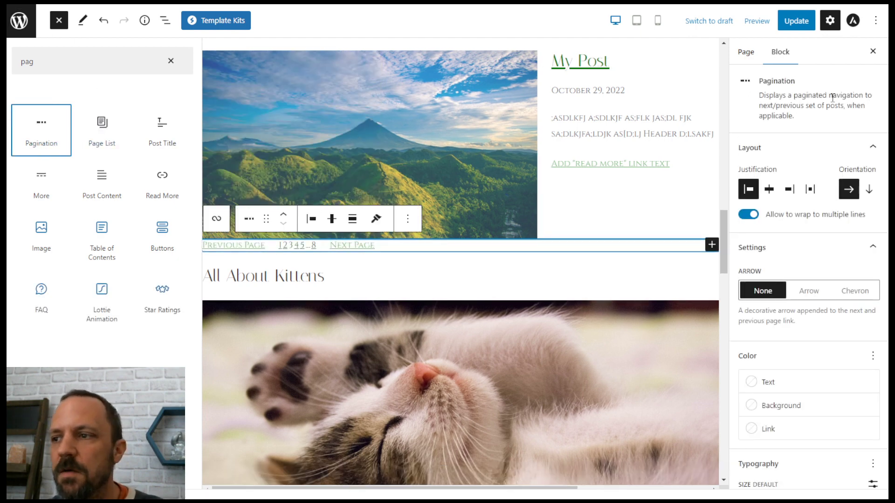
pyautogui.click(804, 25)
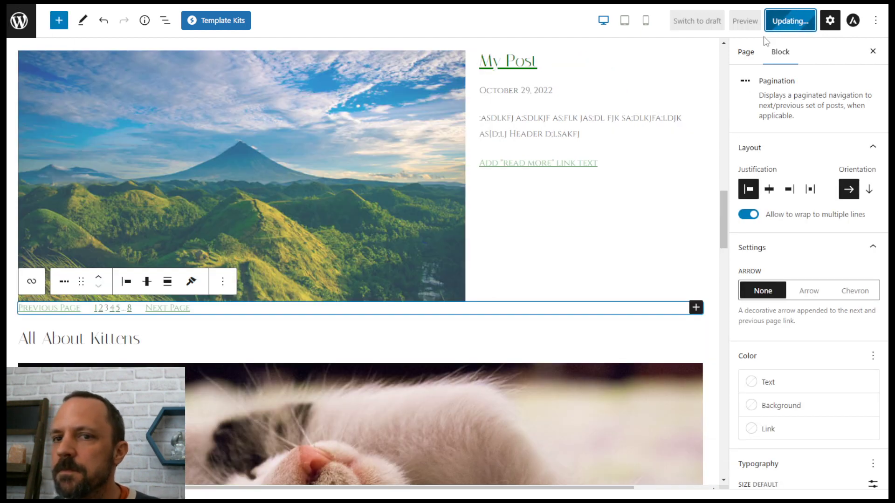
# - Remove the second Query Loop block from the page
pyautogui.click(165, 20)
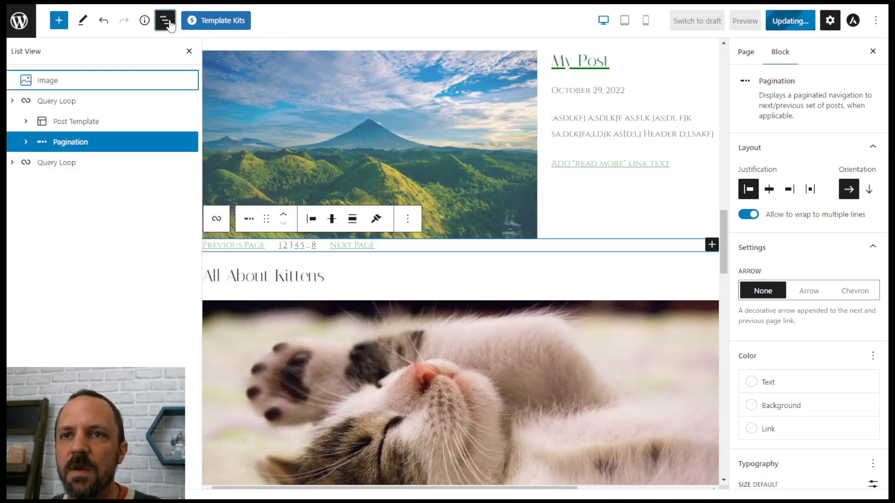
pyautogui.click(73, 163)
pyautogui.click(190, 162)
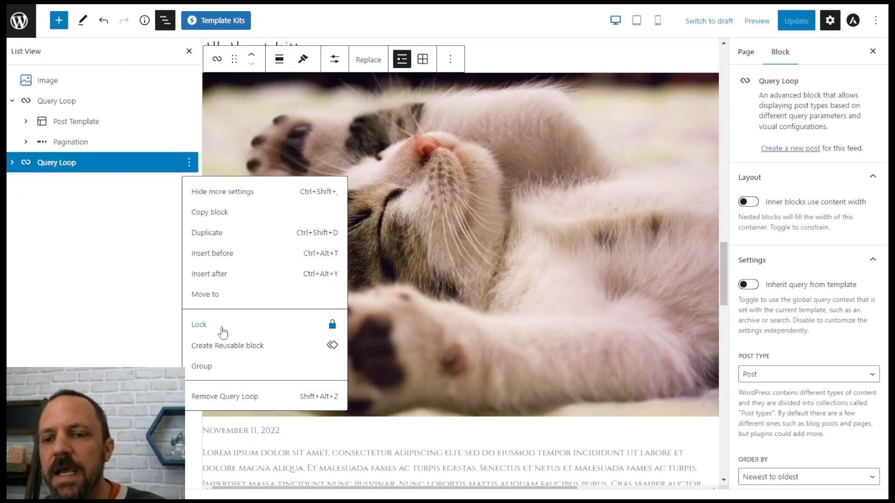
pyautogui.click(242, 396)
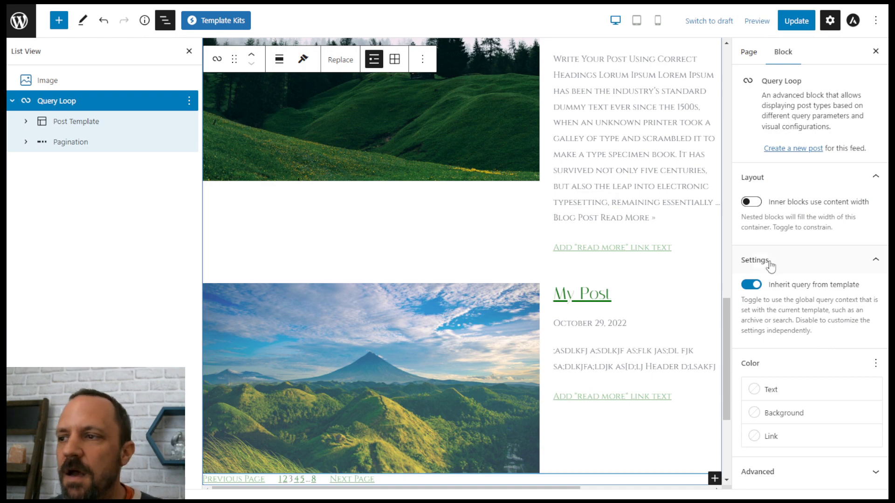
# - Look over the remaining Query Loop's posts and pagination, and inspect the Post Template settings
pyautogui.moveTo(726, 308); pyautogui.dragTo(727, 154)
pyautogui.scroll(-15, 719, 297)
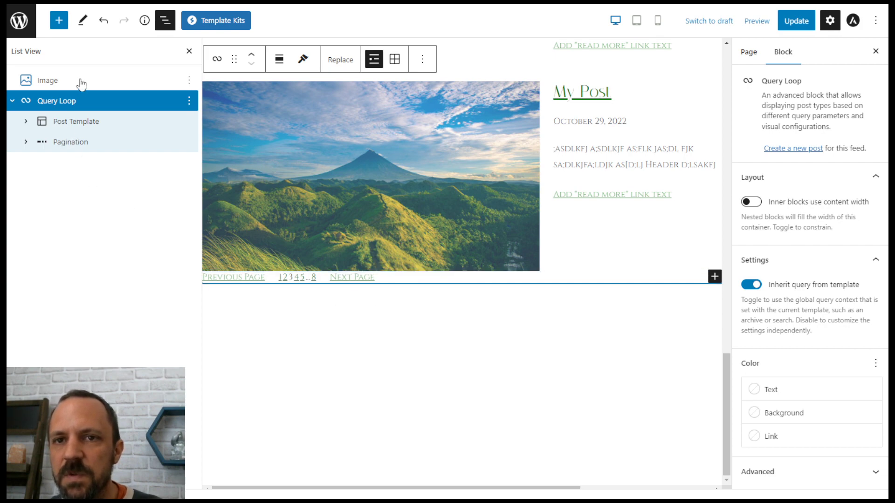
pyautogui.click(71, 122)
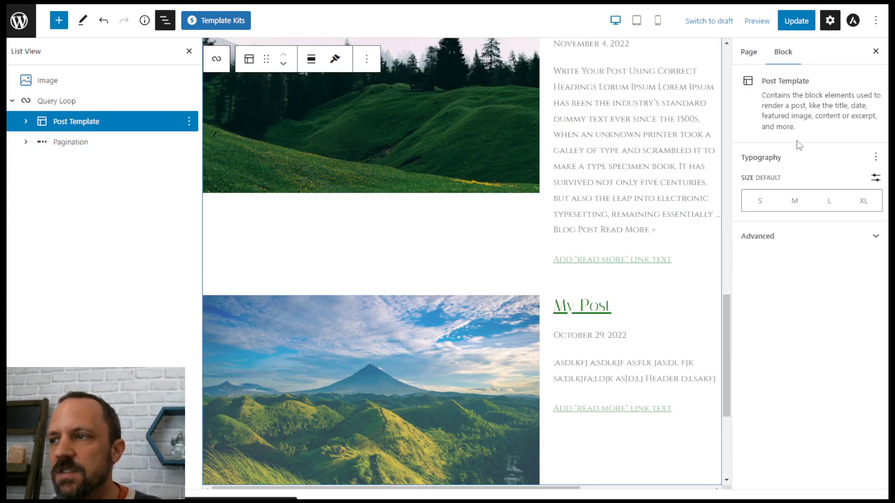
pyautogui.moveTo(725, 301); pyautogui.dragTo(715, 171)
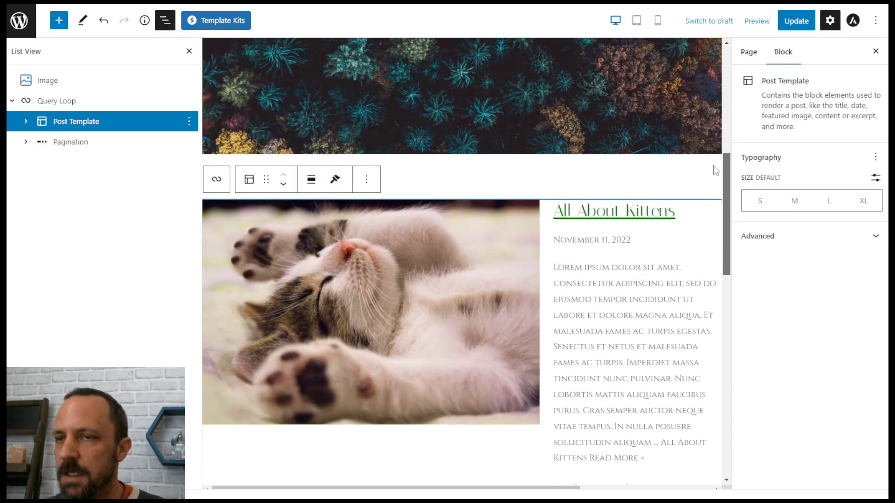
# - Turn off inheriting the query from the template for the Query Loop and check the sticky posts options
pyautogui.click(56, 101)
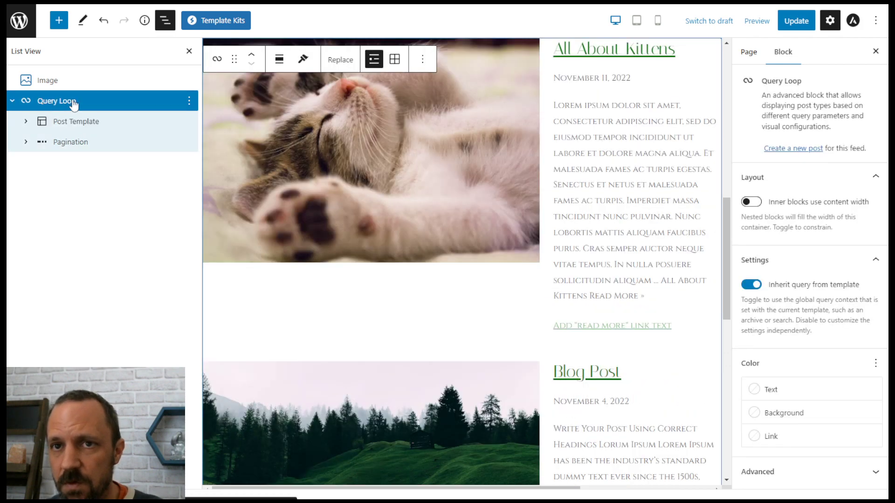
pyautogui.click(752, 285)
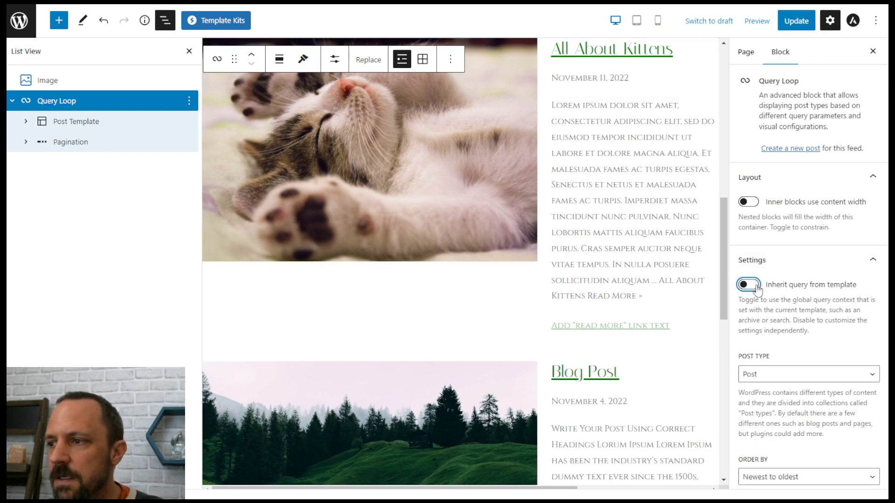
pyautogui.scroll(-5, 760, 280)
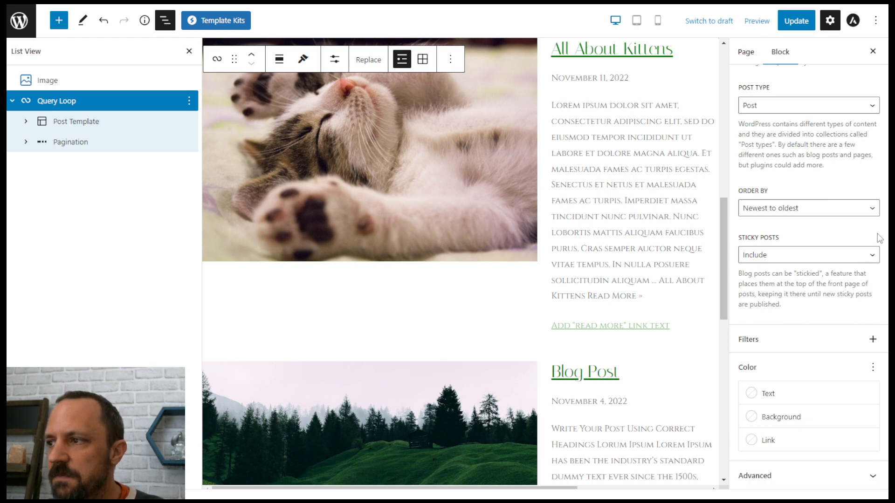
pyautogui.click(770, 260)
pyautogui.click(766, 231)
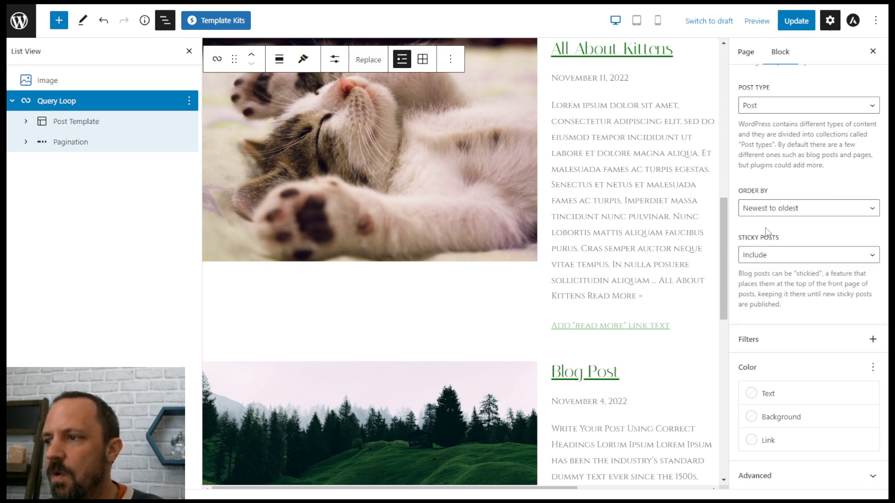
# - Enable the Taxonomies and Authors filters for the Query Loop and update the page
pyautogui.click(872, 340)
pyautogui.click(772, 371)
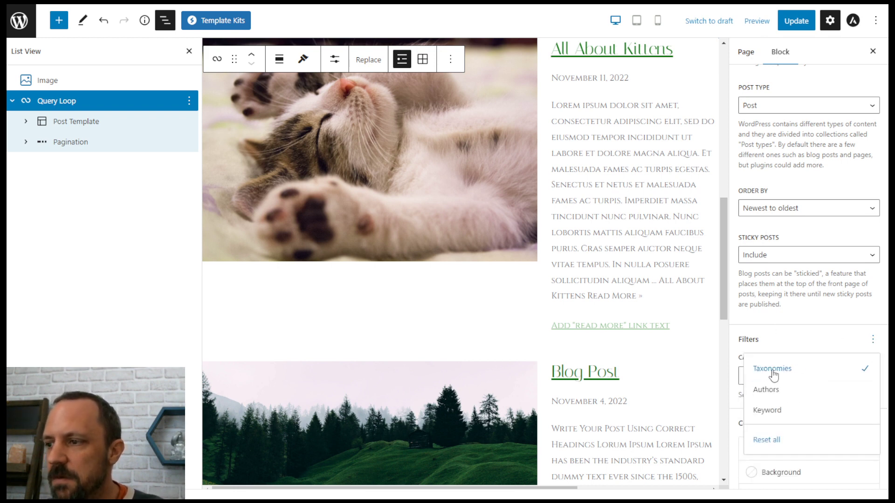
pyautogui.click(791, 293)
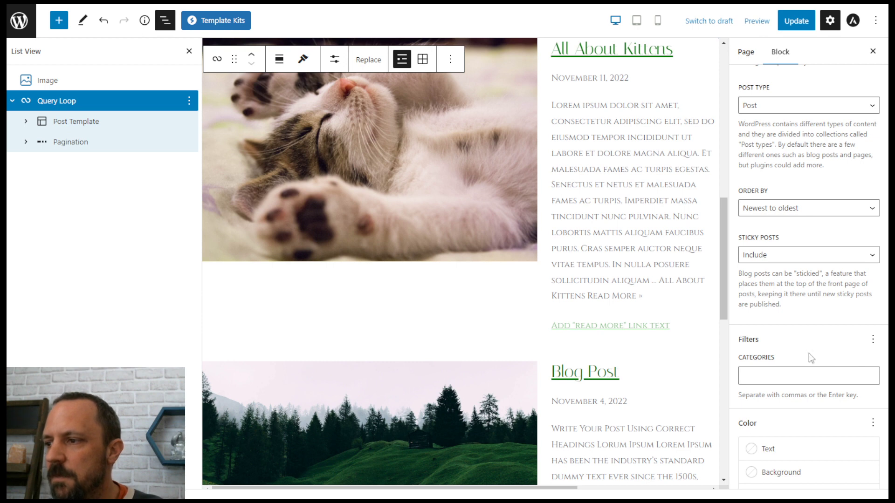
pyautogui.click(872, 341)
pyautogui.click(767, 390)
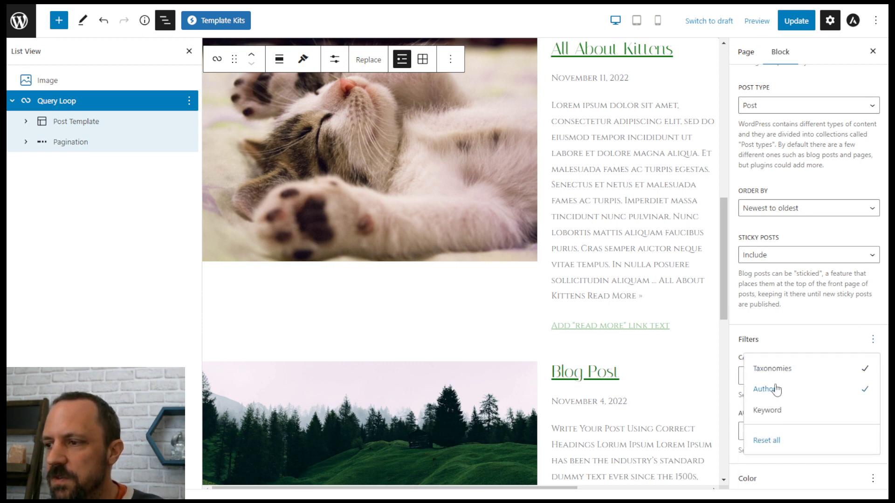
pyautogui.click(781, 317)
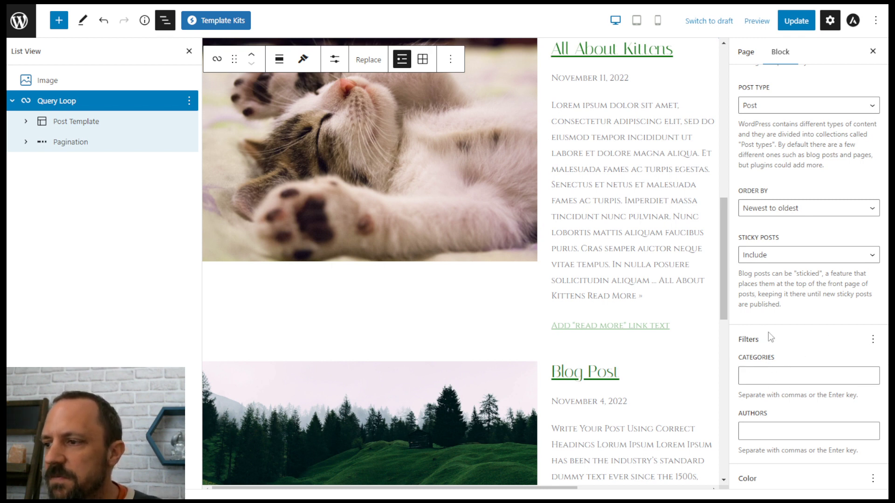
pyautogui.scroll(-2, 783, 429)
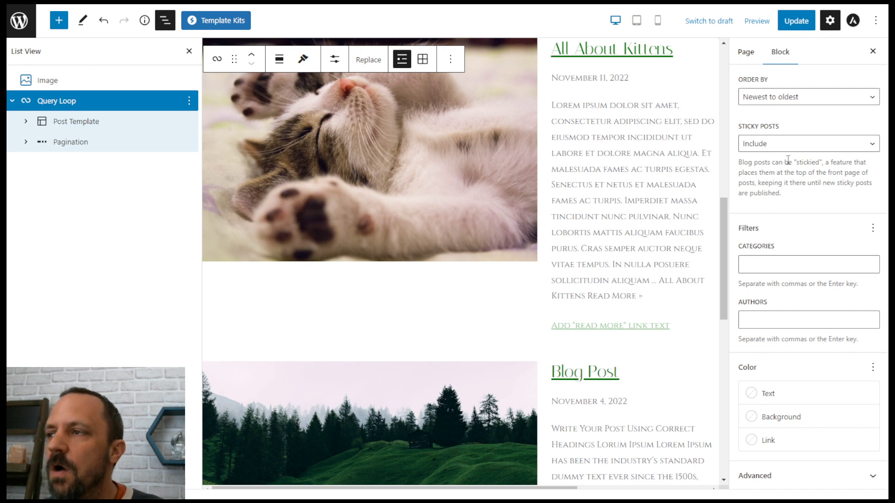
pyautogui.click(791, 23)
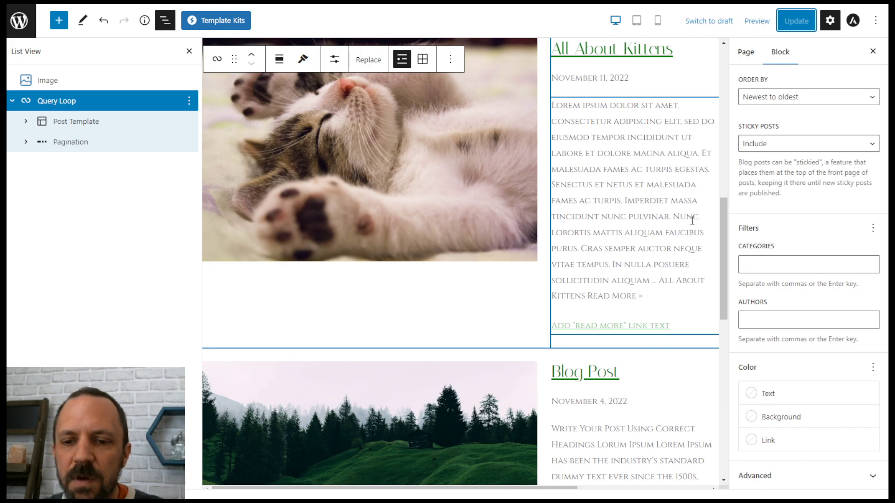
# - Review the page title and POSTS banner image, and collapse the Query Loop in the block structure
pyautogui.moveTo(730, 280); pyautogui.dragTo(737, 126)
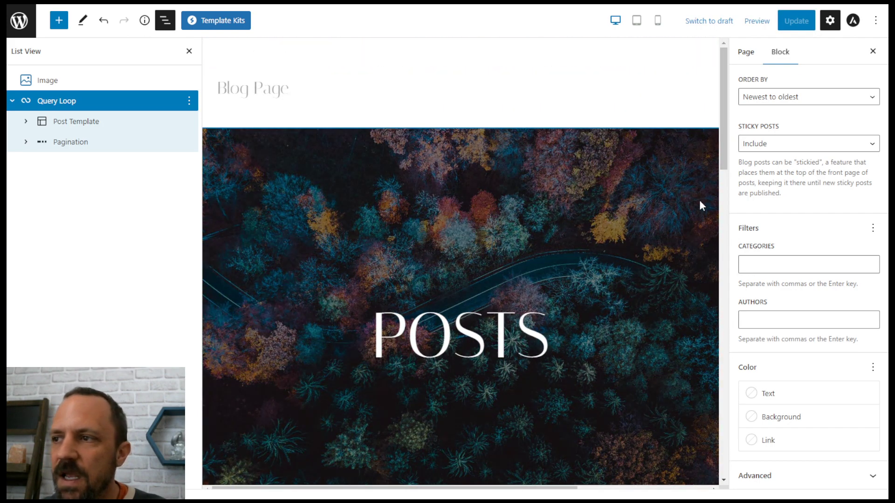
pyautogui.scroll(-3, 385, 256)
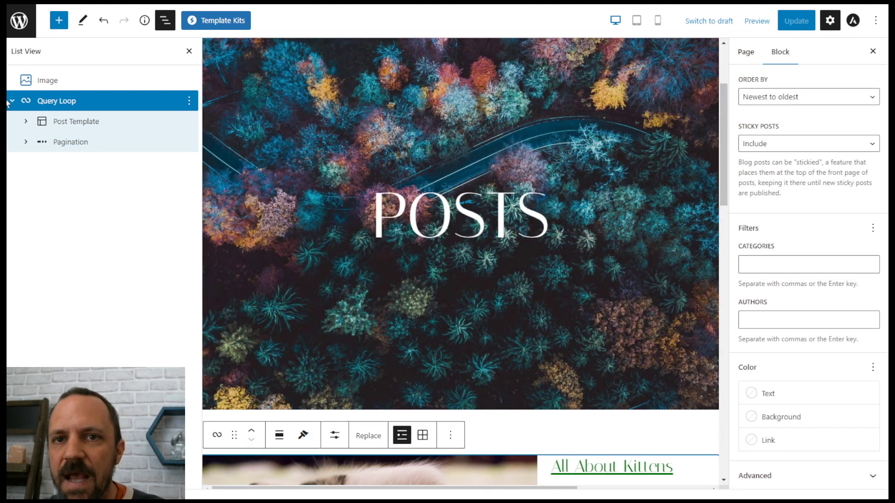
pyautogui.click(12, 101)
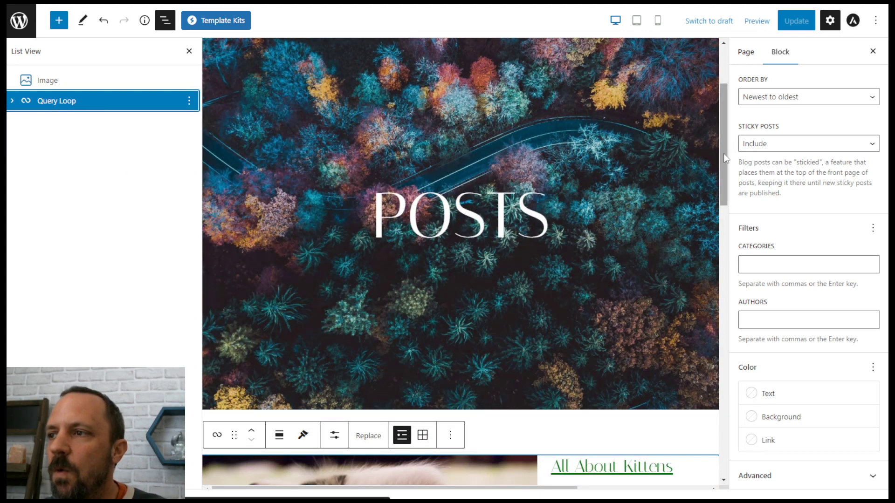
pyautogui.moveTo(723, 153); pyautogui.dragTo(706, 134)
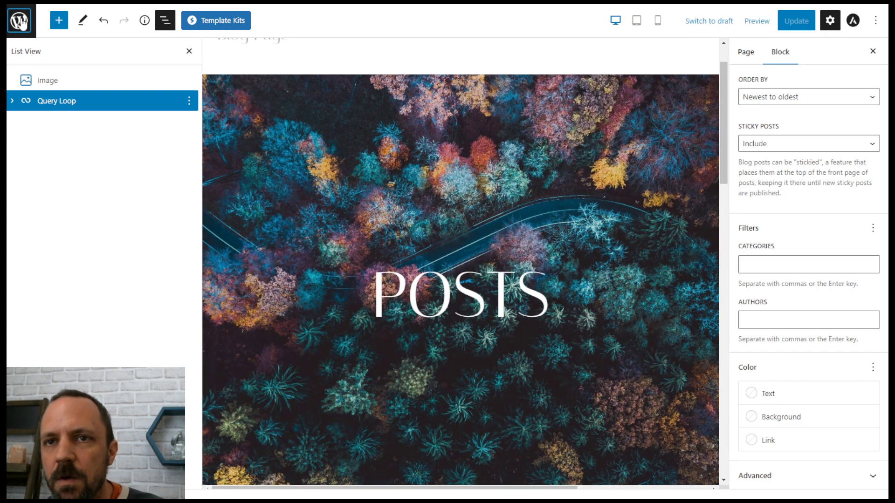
# - Leave the page editor and open the Homepage Settings in the theme Customizer
pyautogui.click(19, 21)
pyautogui.moveTo(38, 27)
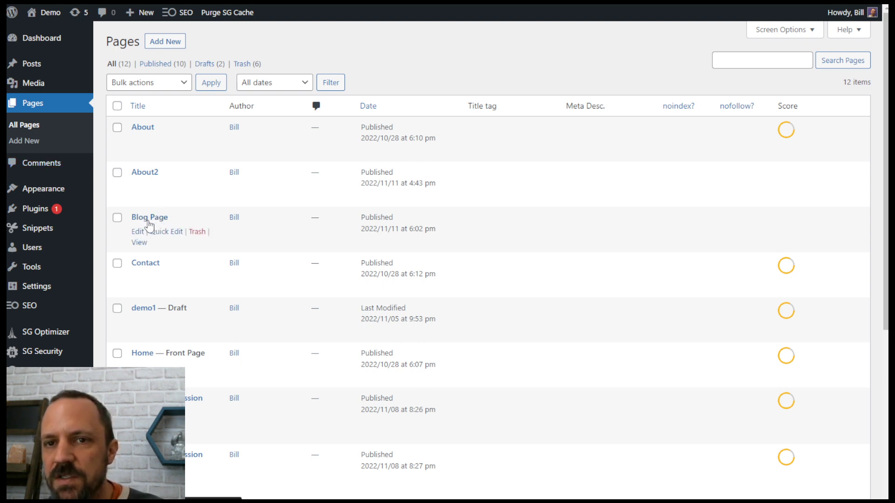
pyautogui.moveTo(36, 190)
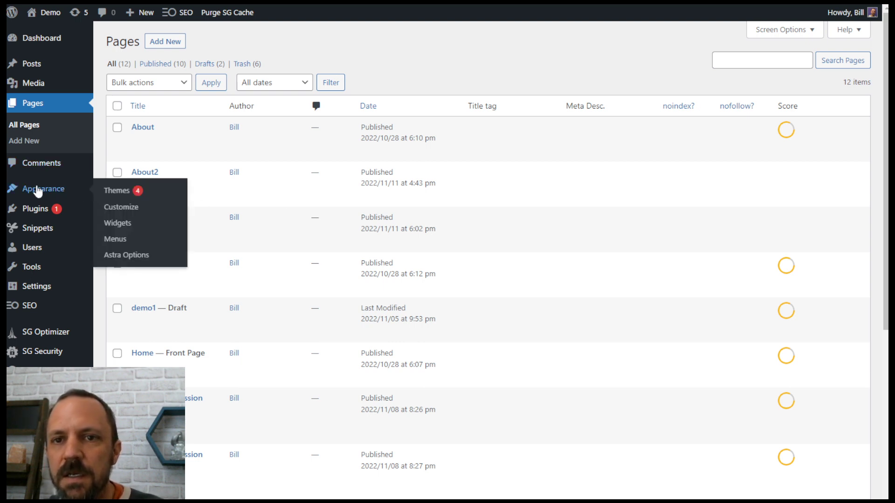
pyautogui.click(122, 209)
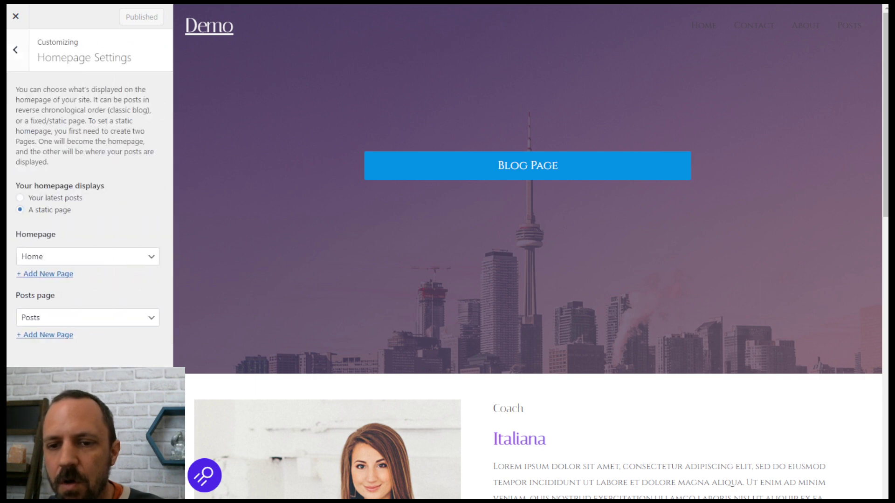
# - Set the posts page to Blog Page, publish the change and look through the blog preview
pyautogui.click(80, 318)
pyautogui.click(32, 355)
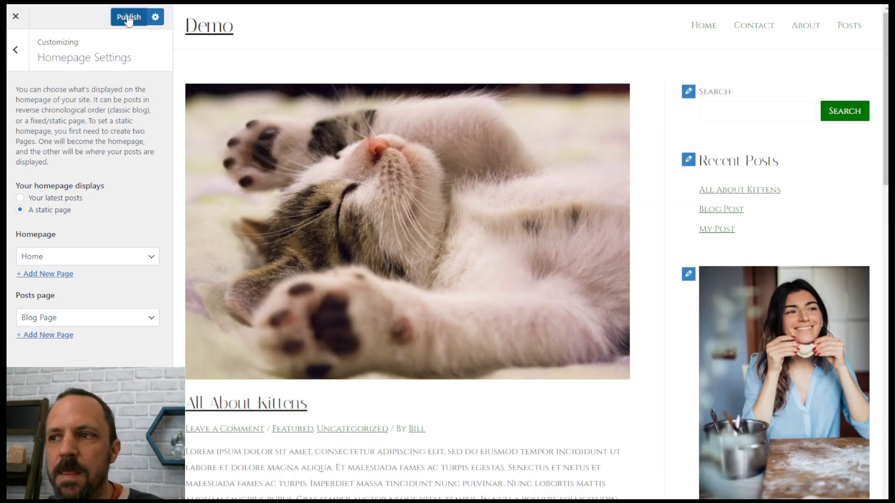
pyautogui.click(130, 17)
pyautogui.scroll(-6, 846, 149)
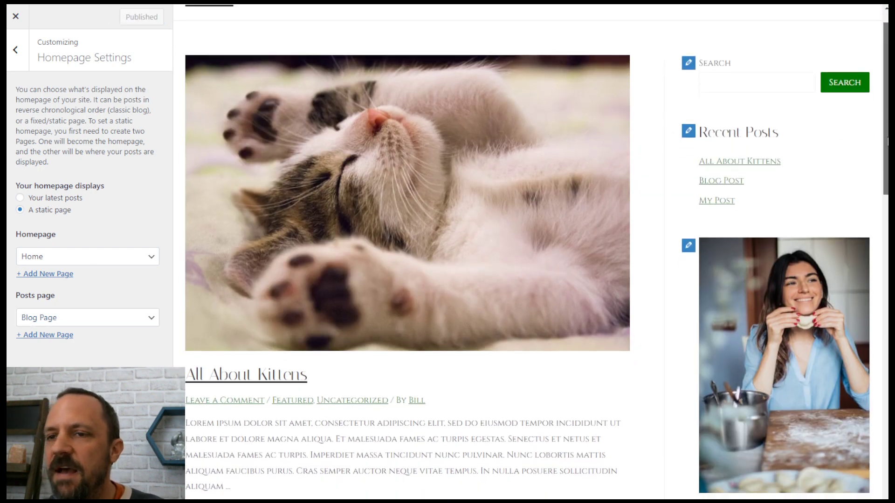
pyautogui.scroll(6, 409, 192)
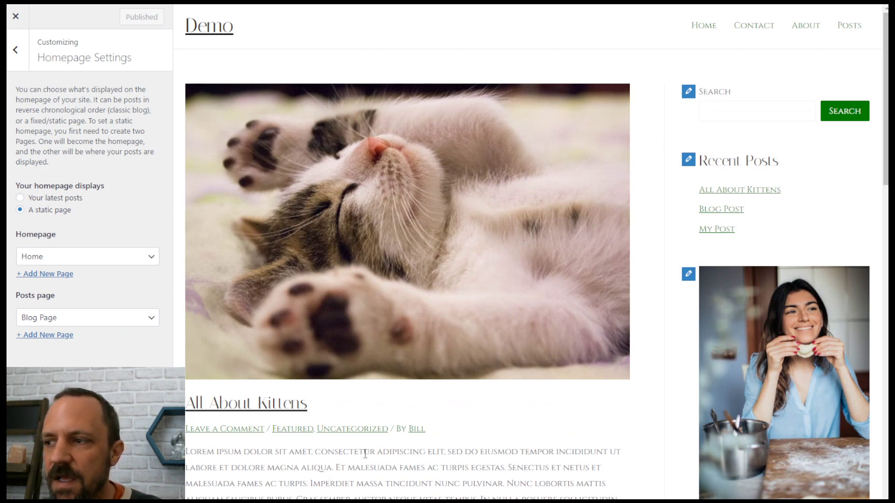
# - Look through the default blog preview and open the Blog / Archive layout settings in the Customizer
pyautogui.scroll(-3, 708, 167)
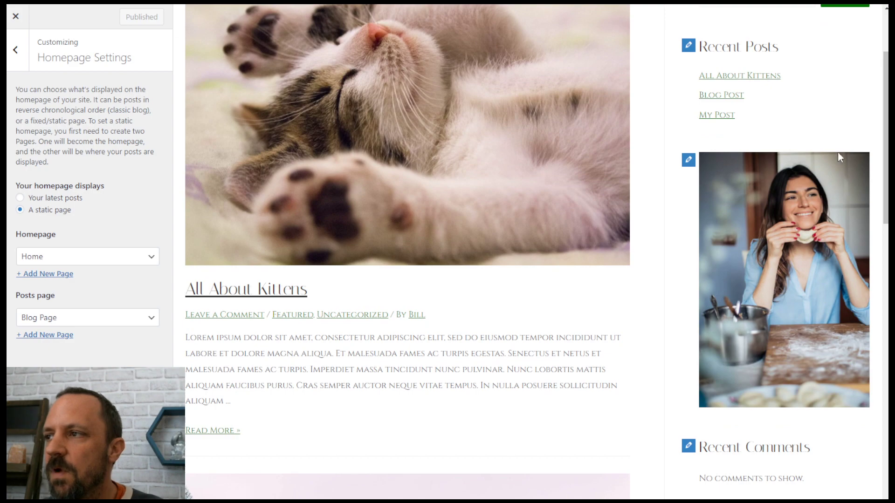
pyautogui.scroll(-15, 750, 321)
pyautogui.scroll(16, 750, 321)
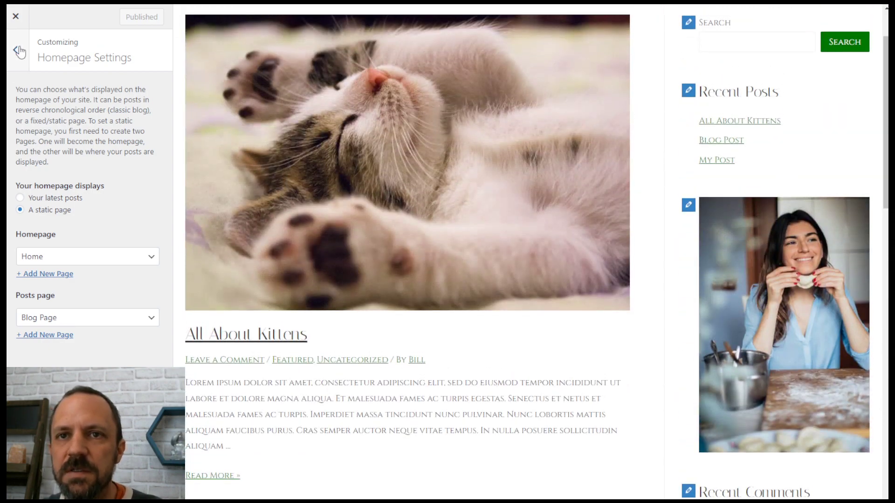
pyautogui.click(18, 50)
pyautogui.click(41, 233)
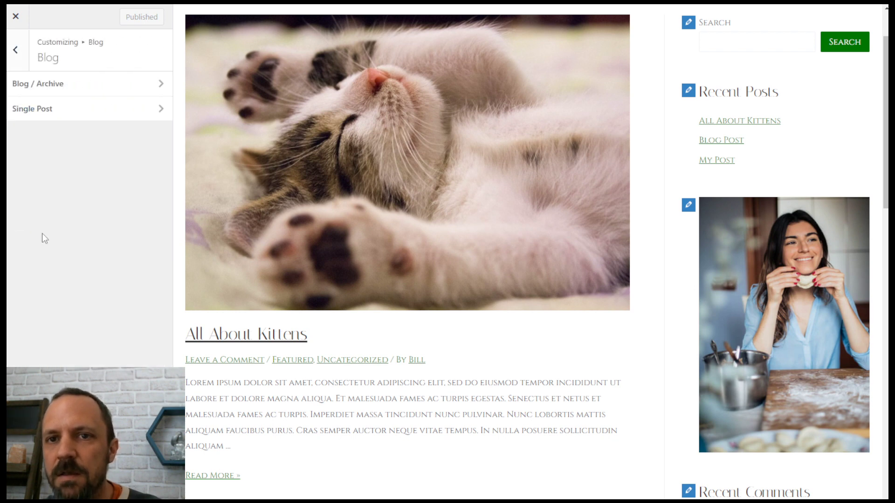
pyautogui.click(57, 84)
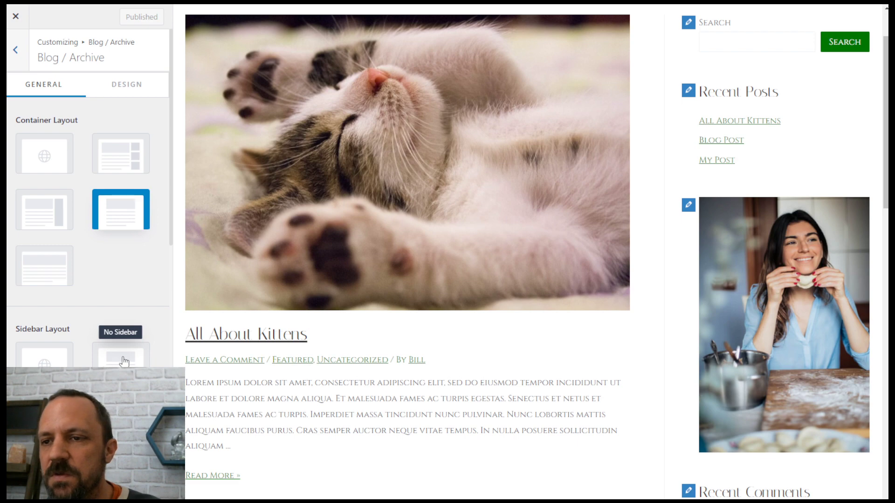
pyautogui.scroll(-5, 835, 195)
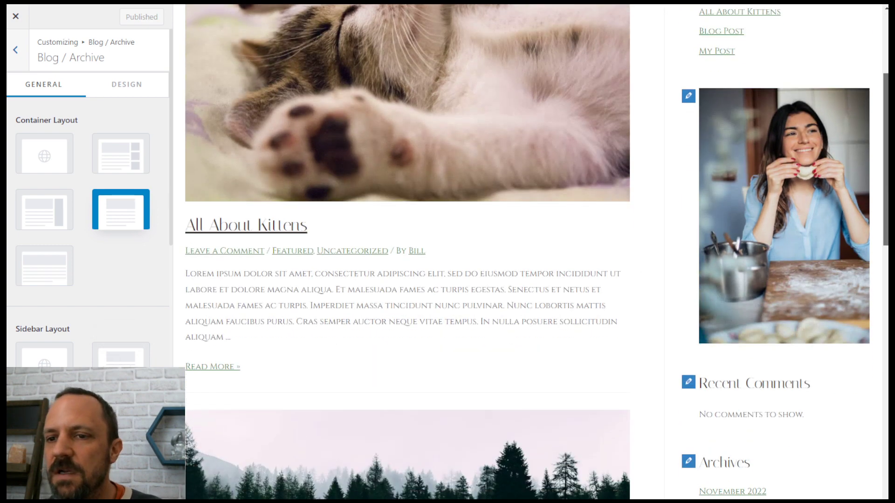
pyautogui.scroll(2, 871, 233)
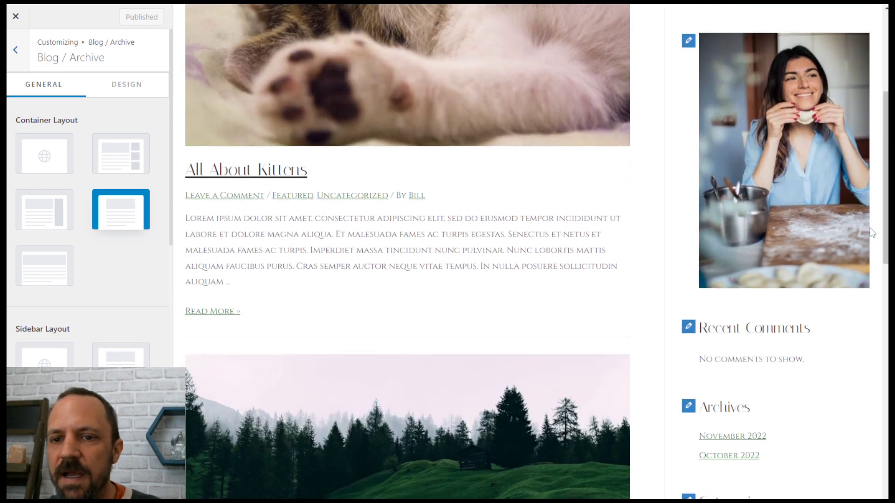
# - Try the No Sidebar layout on the blog archive, review the preview, and restore the layout with a sidebar
pyautogui.click(116, 359)
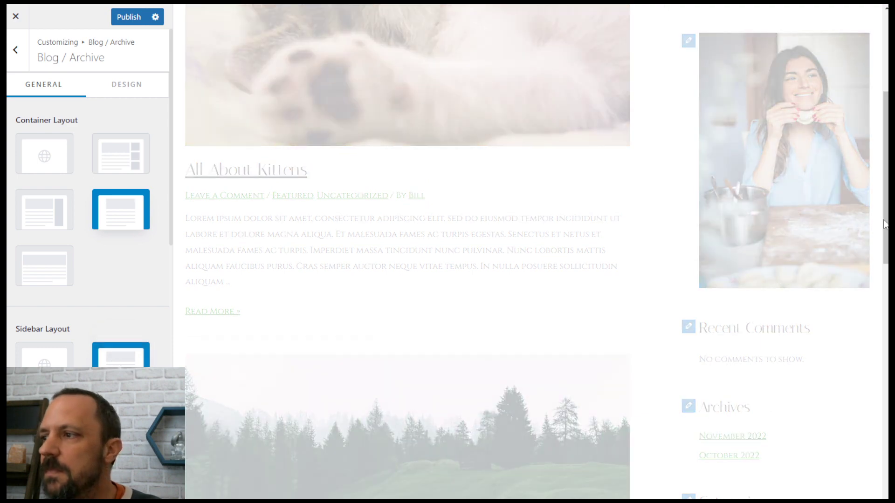
pyautogui.scroll(-5, 832, 246)
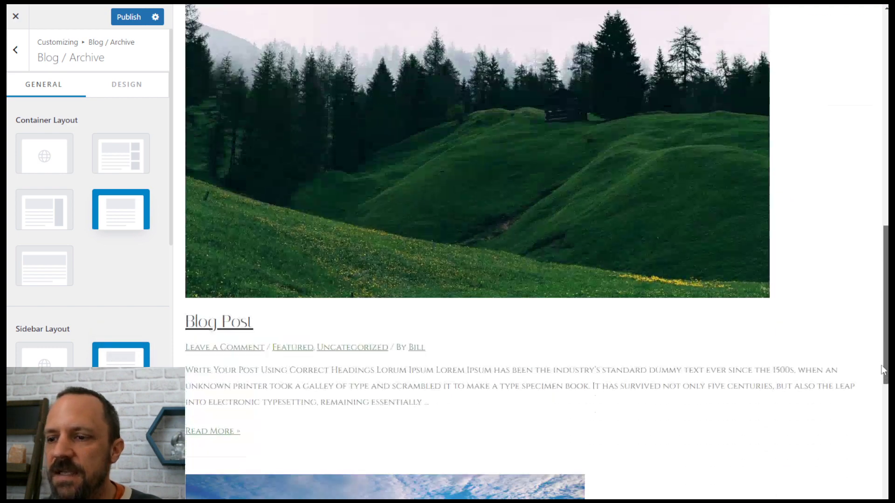
pyautogui.scroll(8, 832, 246)
pyautogui.click(121, 412)
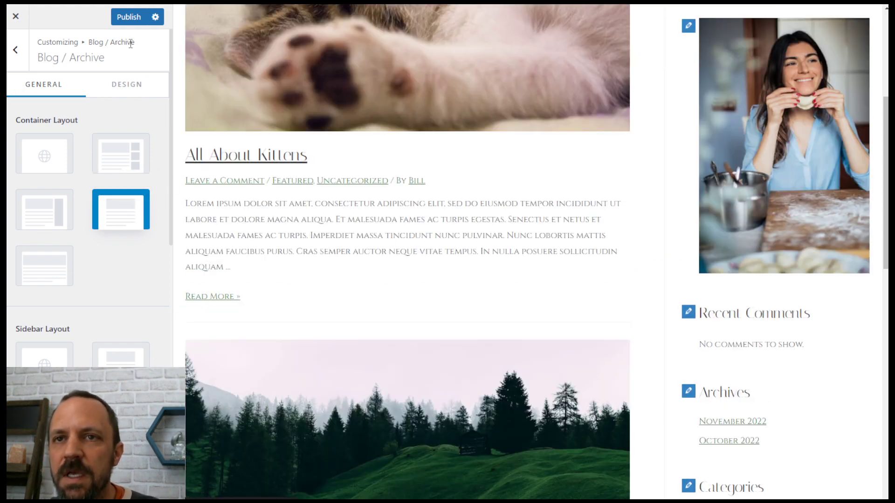
# - Clear the posts page assignment in the Homepage Settings and publish the change
pyautogui.click(16, 50)
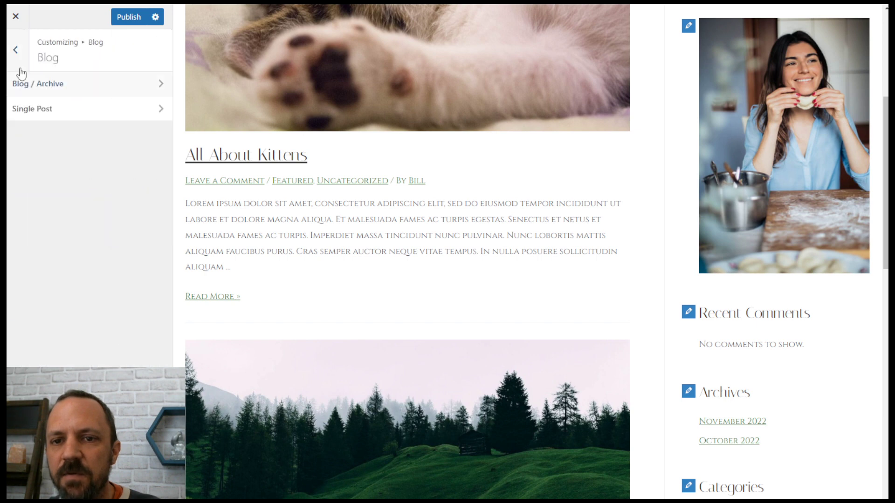
pyautogui.click(15, 49)
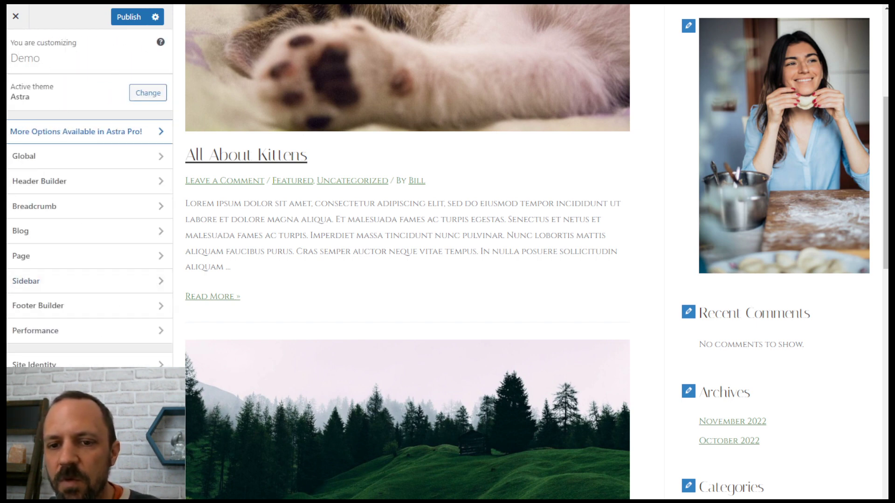
pyautogui.click(38, 439)
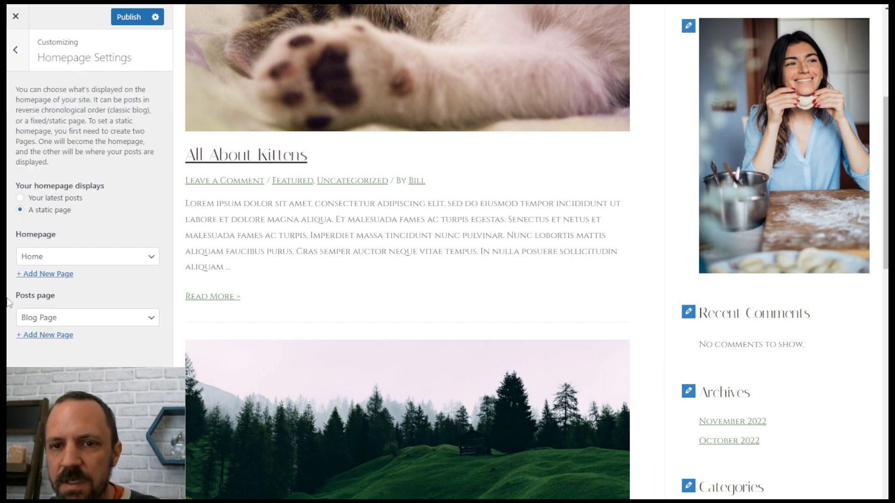
pyautogui.click(89, 319)
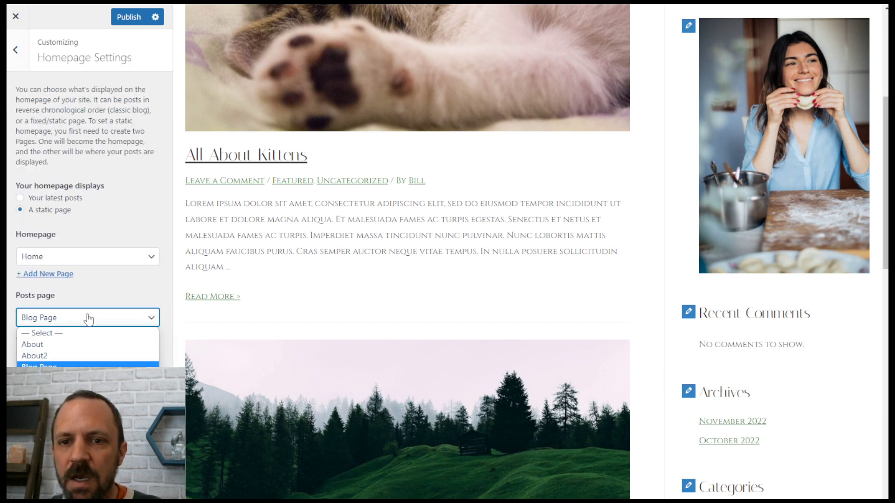
pyautogui.click(42, 333)
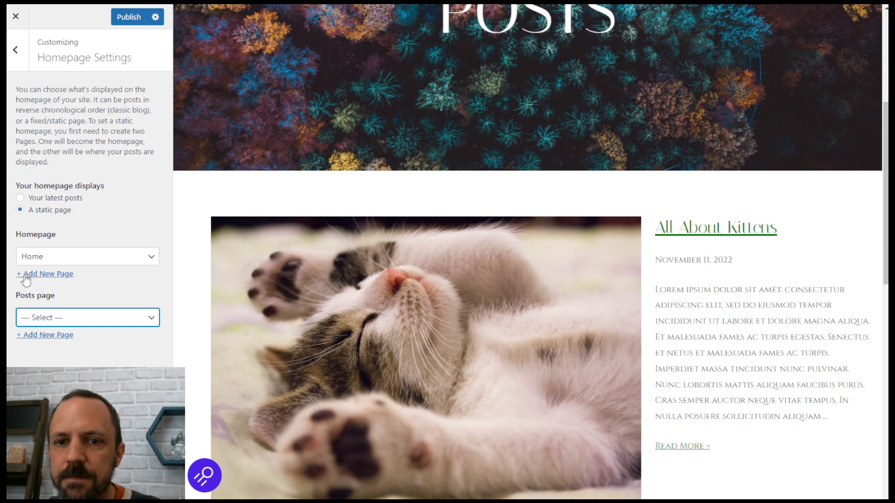
pyautogui.click(129, 18)
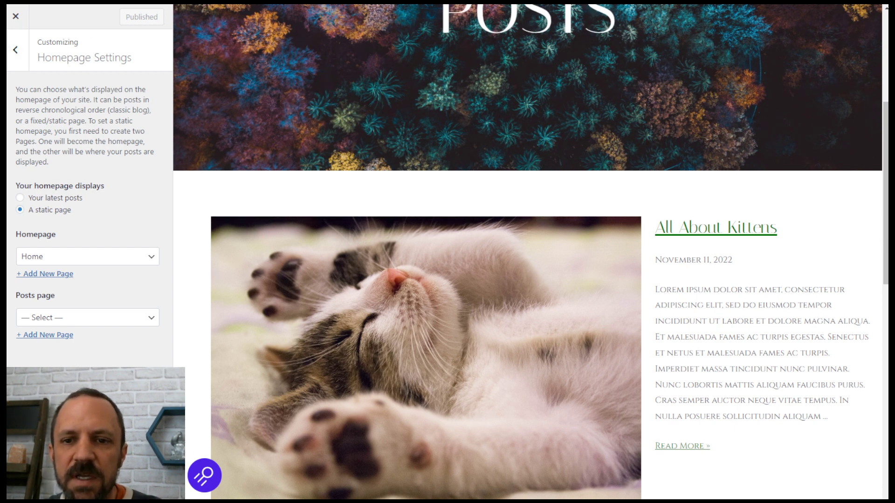
# - Open the main menu assigned to the header's Primary Menu for editing
pyautogui.click(16, 50)
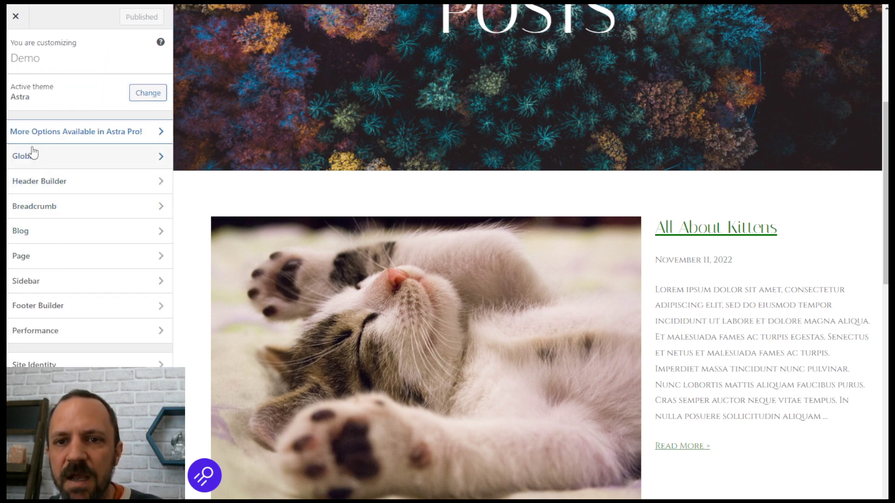
pyautogui.click(51, 182)
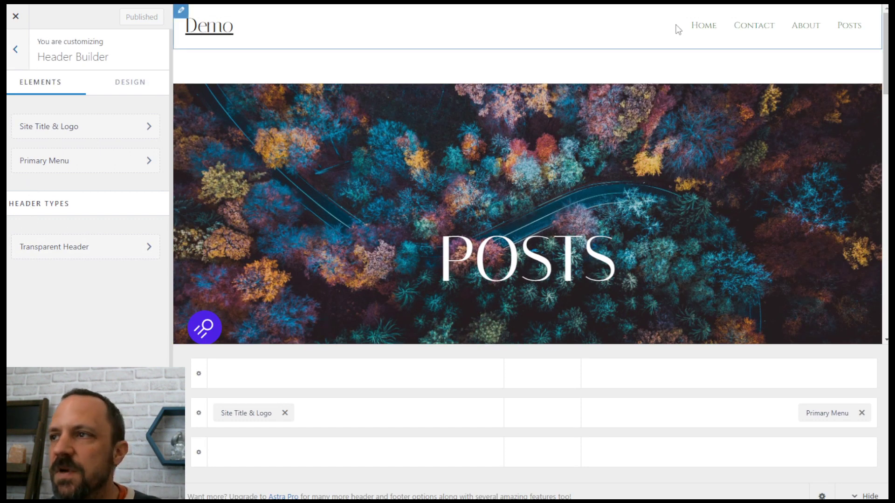
pyautogui.click(690, 16)
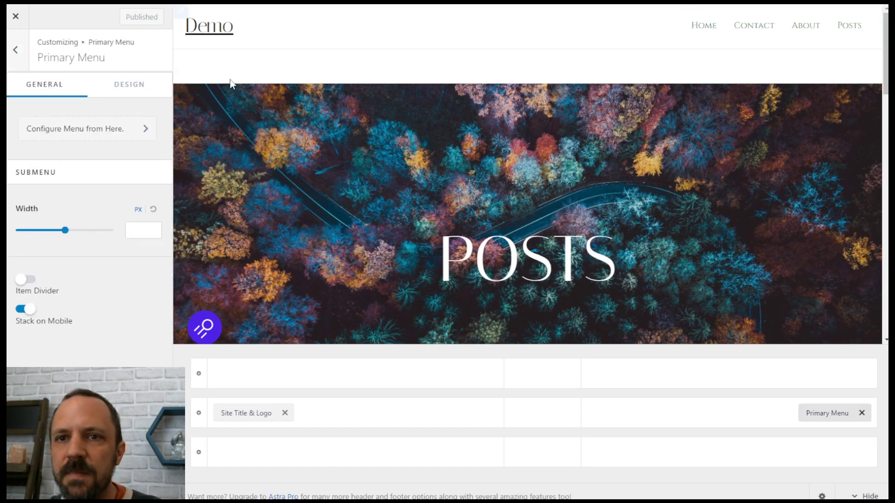
pyautogui.click(93, 132)
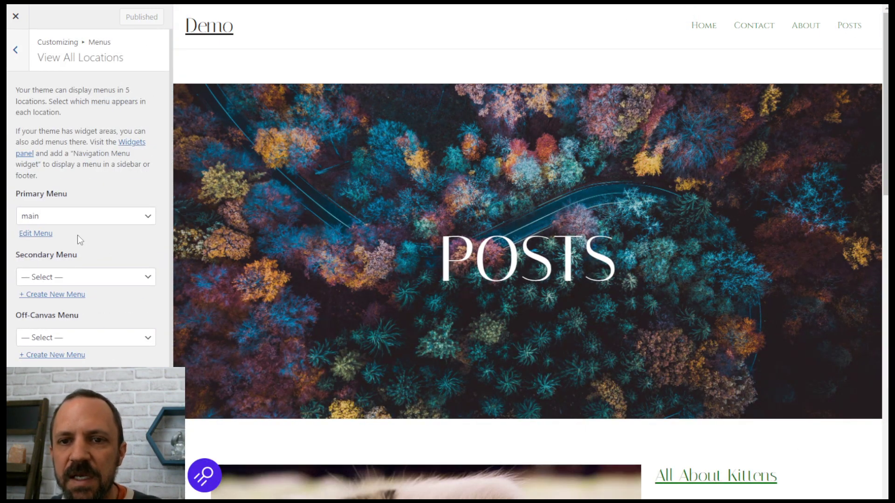
pyautogui.click(36, 235)
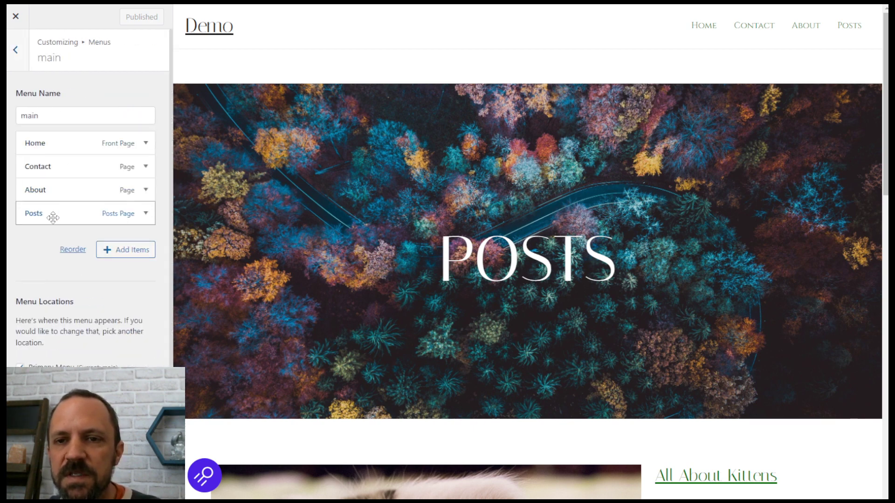
# - Remove the Posts item from the main menu and add the Blog Page in its place
pyautogui.click(146, 214)
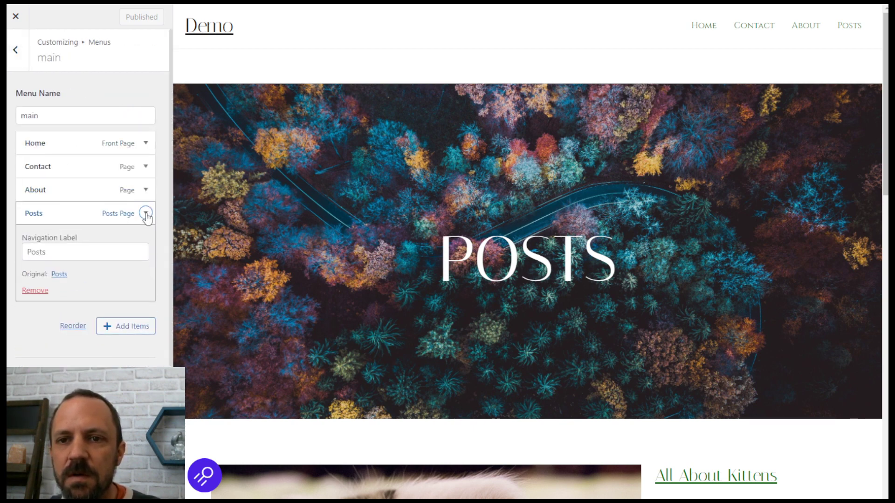
pyautogui.click(36, 290)
pyautogui.click(118, 229)
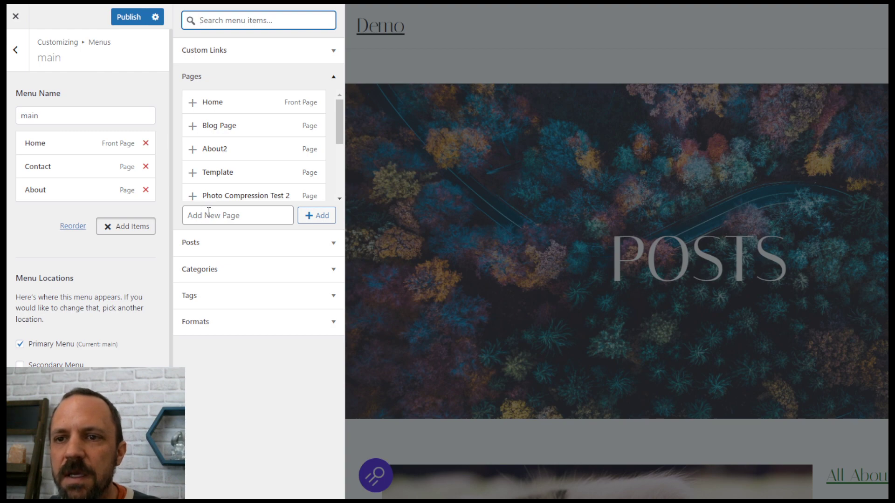
pyautogui.click(195, 126)
# - Set the Blog Page item's navigation label to Posts and publish the menu
pyautogui.click(76, 215)
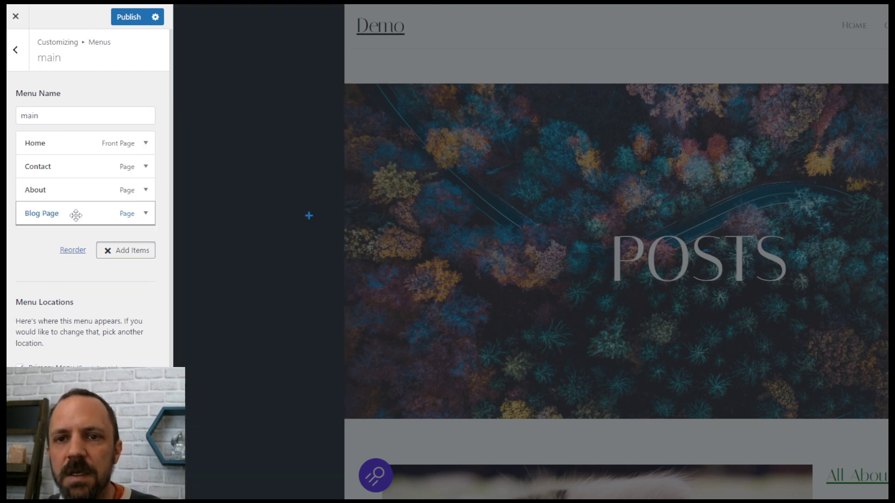
pyautogui.click(80, 254)
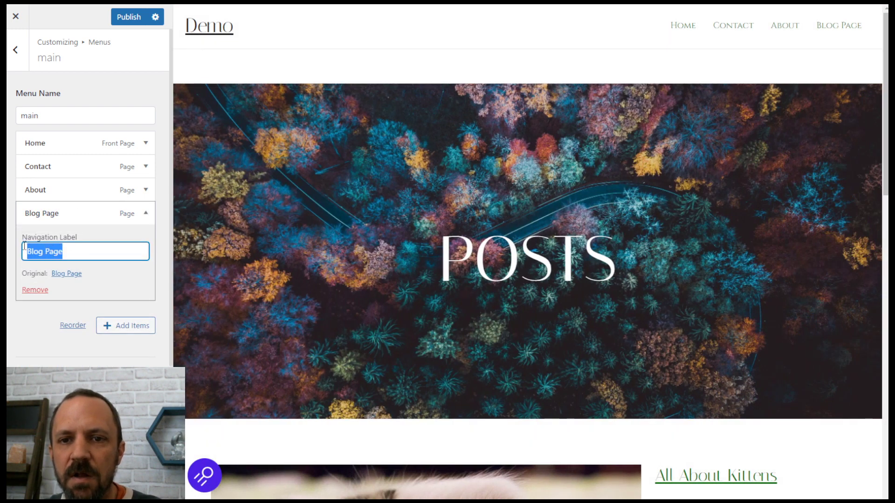
pyautogui.write('P')
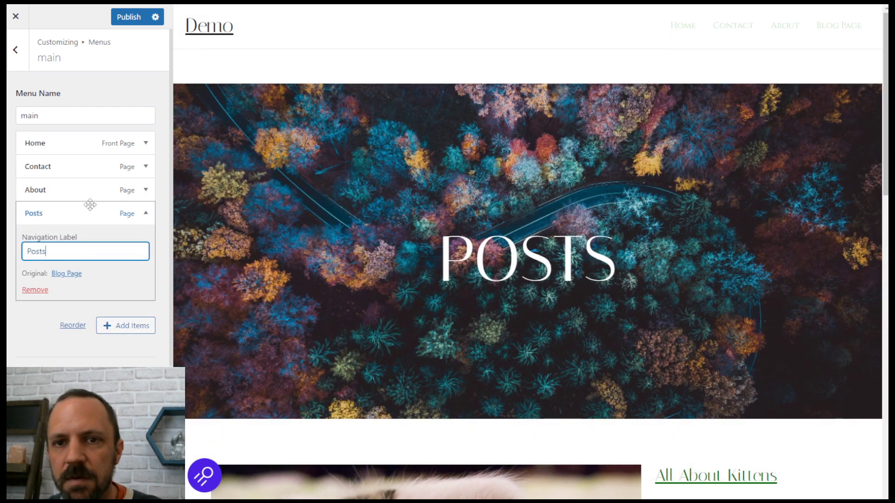
pyautogui.write('osts')
pyautogui.click(69, 211)
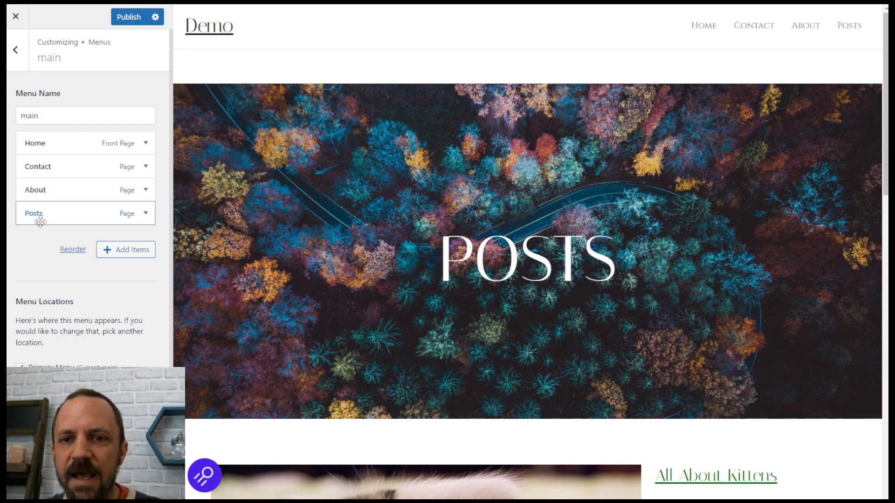
pyautogui.click(129, 18)
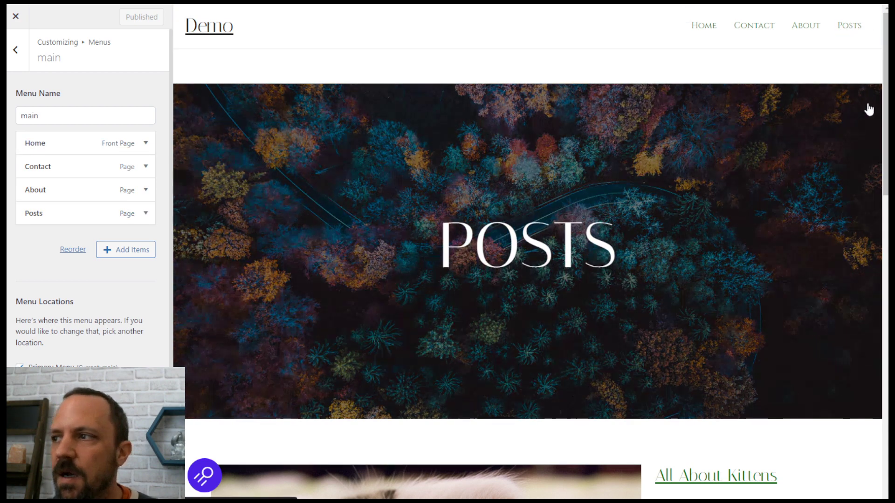
# - Review the published preview, visit the live site, and open Posts from its navigation to check the custom blog page
pyautogui.moveTo(886, 114); pyautogui.dragTo(887, 150)
pyautogui.scroll(-8, 826, 250)
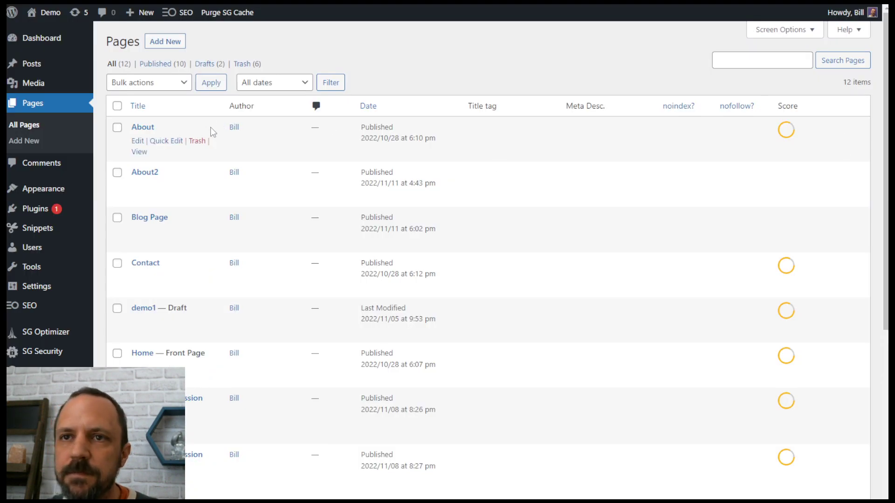
pyautogui.moveTo(44, 13)
pyautogui.click(41, 32)
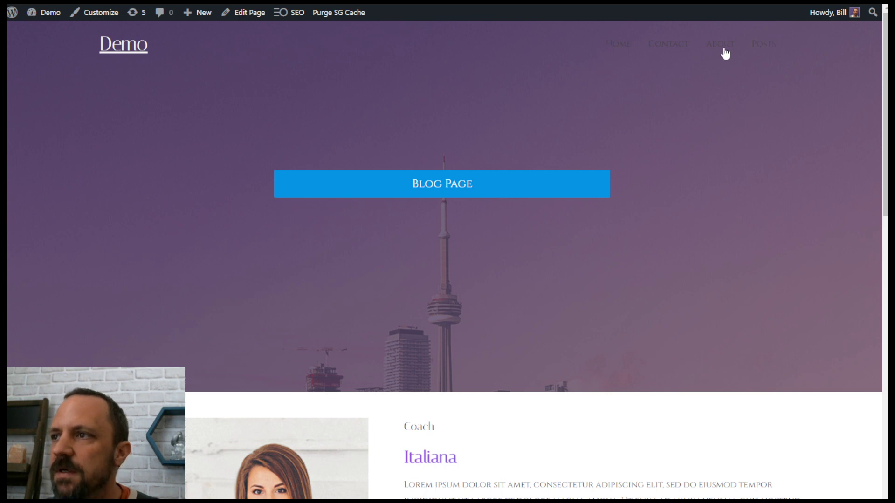
pyautogui.click(763, 43)
pyautogui.moveTo(884, 61); pyautogui.dragTo(850, 71)
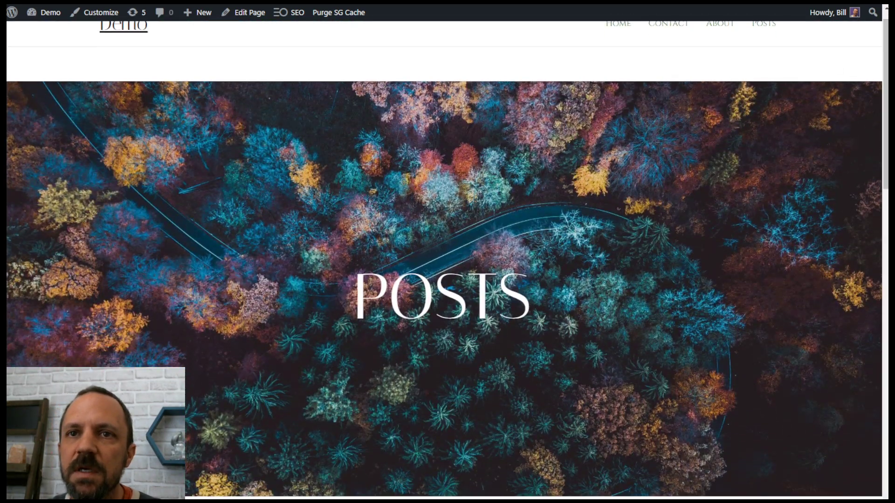
# - Go from the live Posts page to the site's dashboard and open the theme customizer
pyautogui.moveTo(44, 11)
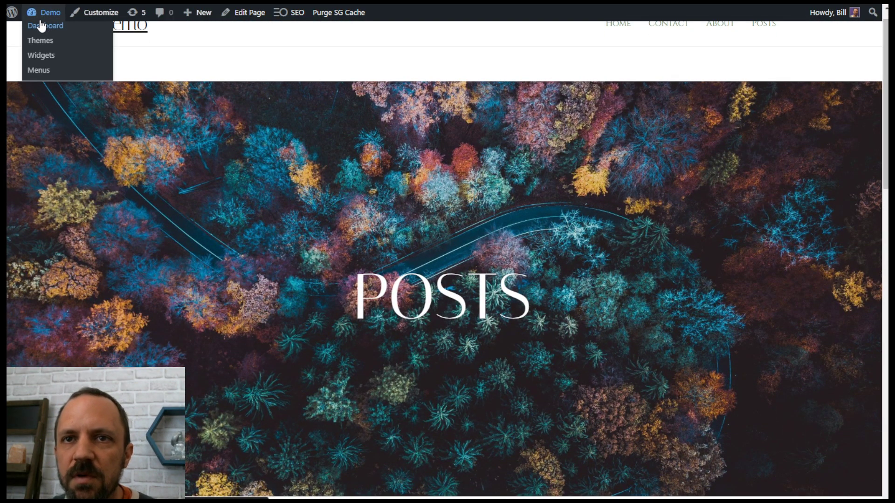
pyautogui.click(51, 27)
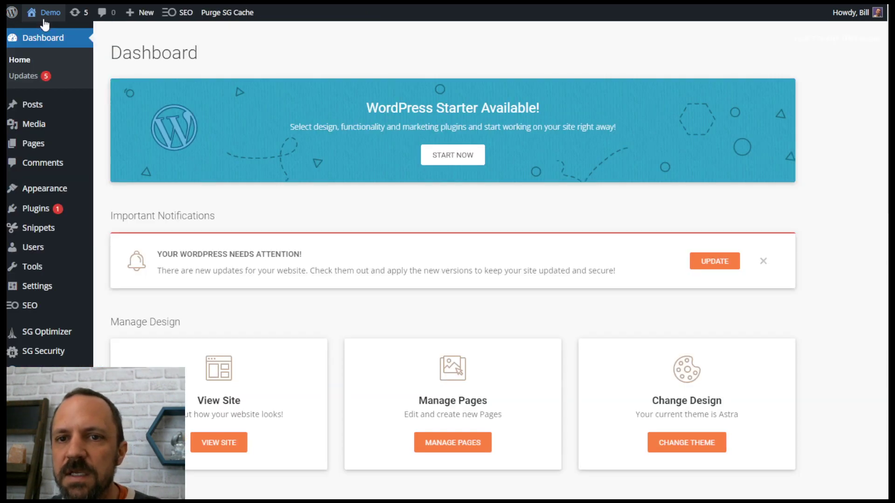
pyautogui.moveTo(43, 195)
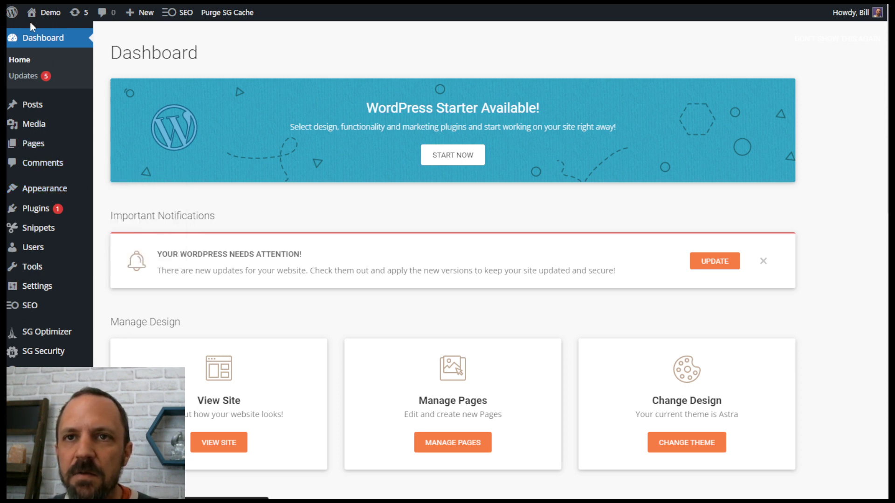
pyautogui.moveTo(48, 14)
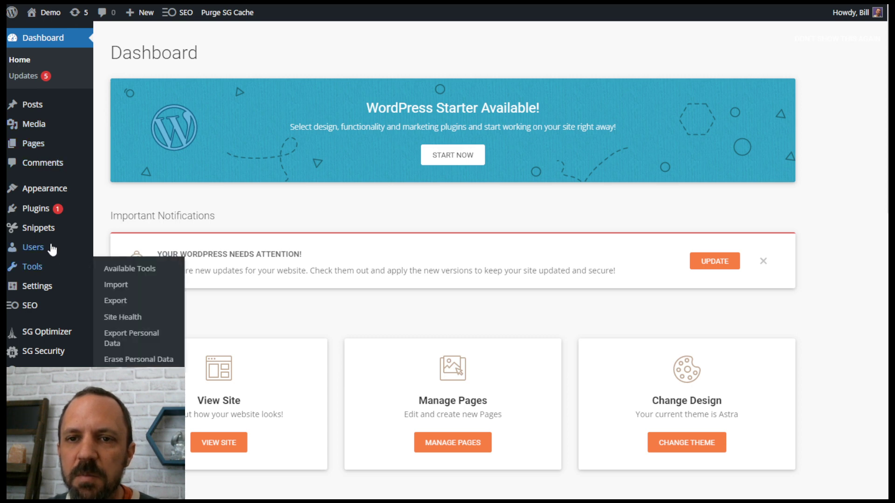
pyautogui.moveTo(81, 191)
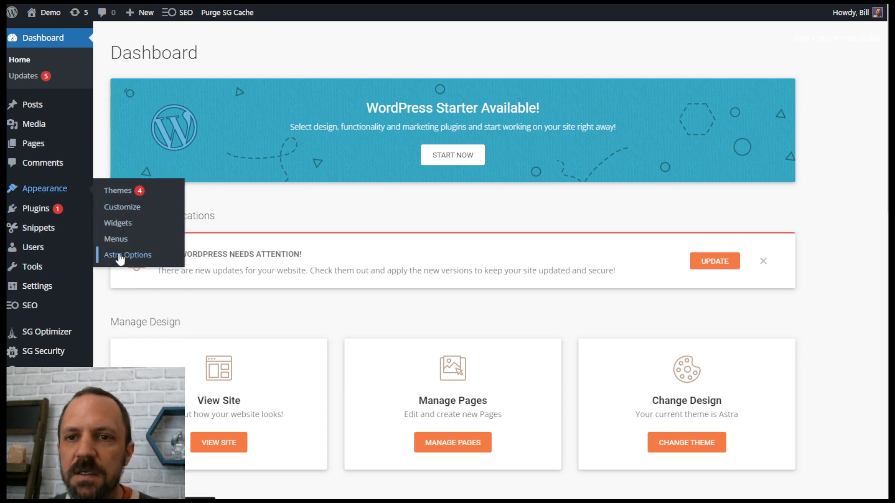
pyautogui.click(117, 207)
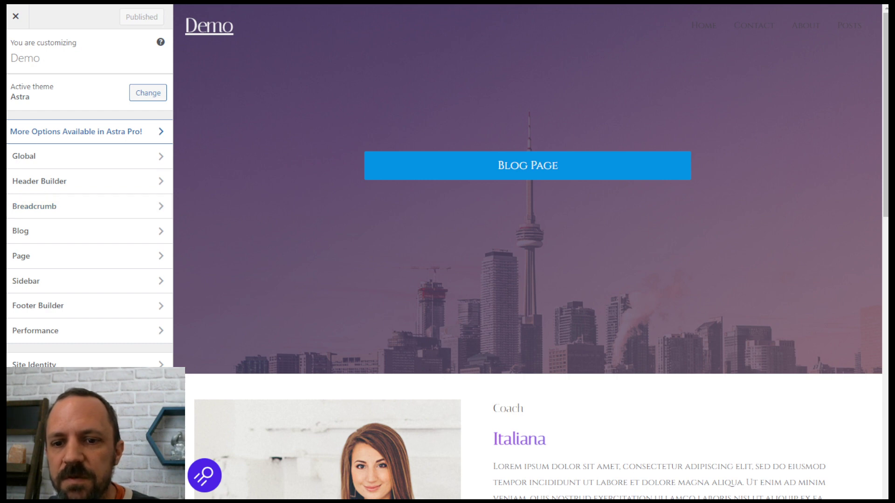
# - Check the Homepage Settings for the homepage and posts page, and review the general layout options for Blog / Archive
pyautogui.click(52, 439)
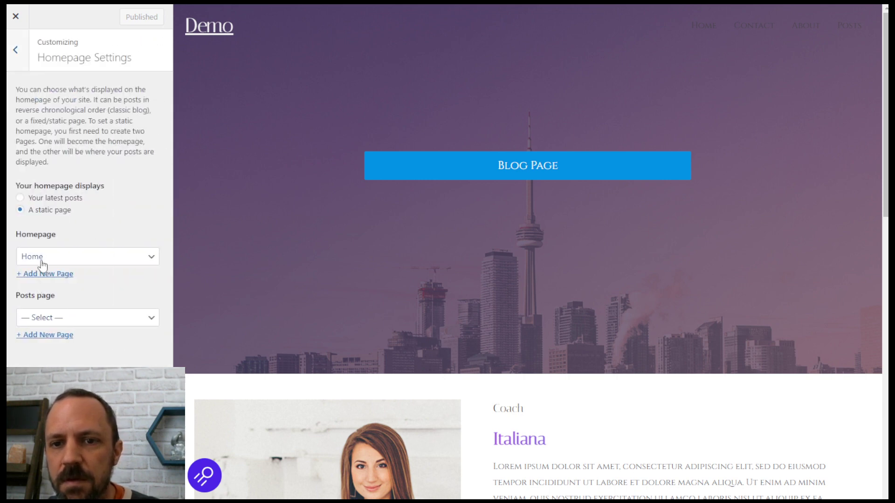
pyautogui.click(16, 49)
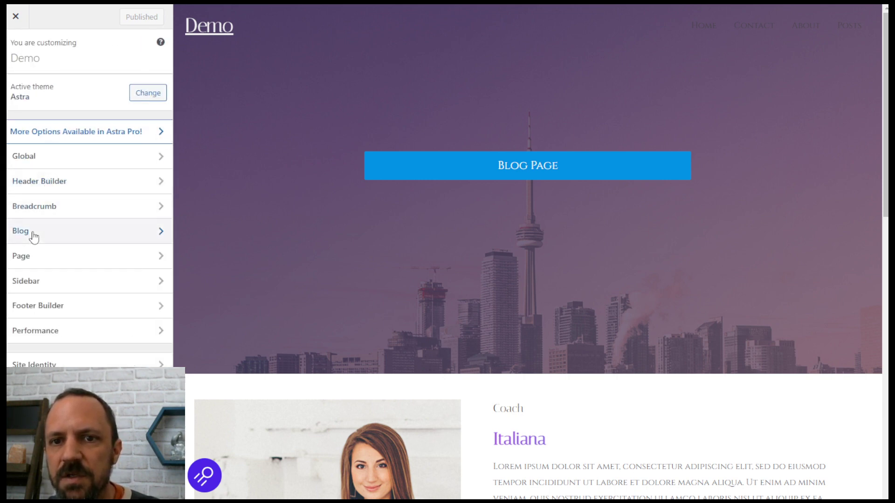
pyautogui.click(48, 235)
pyautogui.click(51, 86)
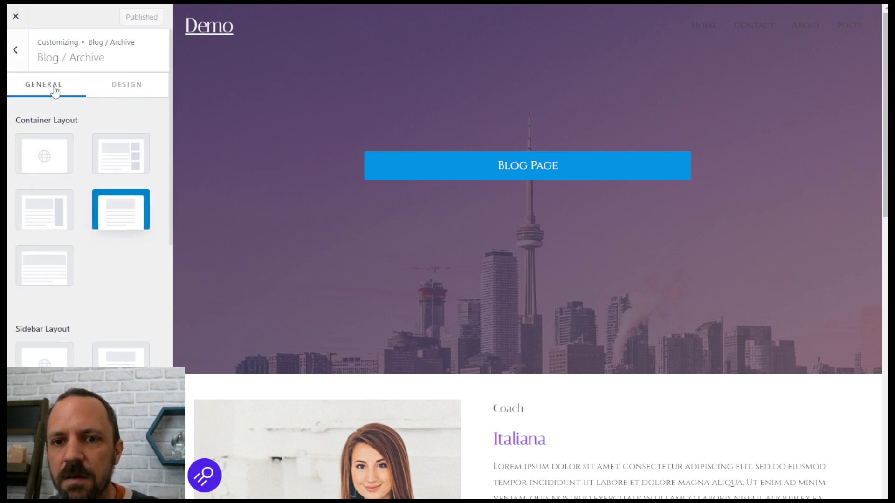
pyautogui.scroll(-10, 102, 350)
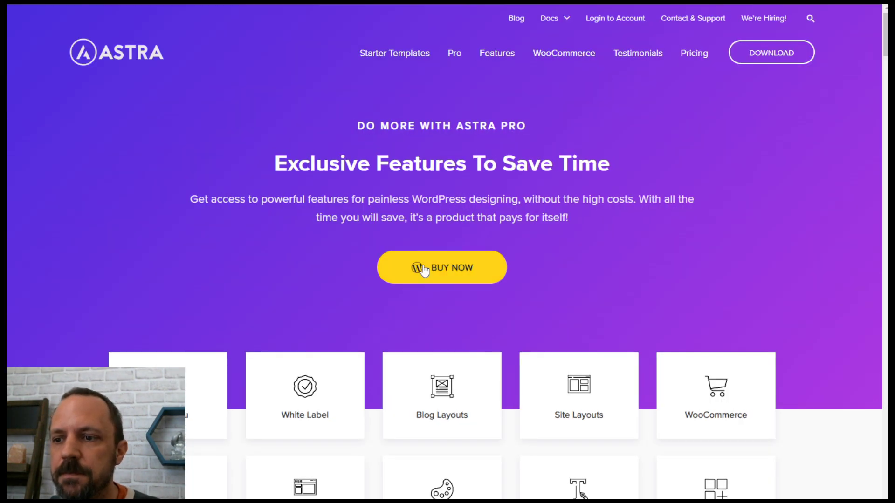
# - Examine the Astra Pro feature page, particularly its Blog Layouts section with the list, grid and masonry options
pyautogui.scroll(-5, 425, 266)
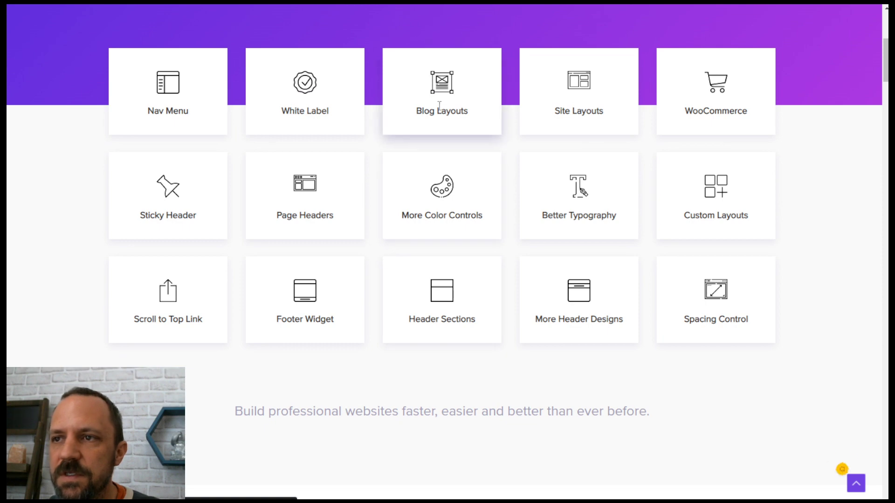
pyautogui.scroll(-10, 458, 200)
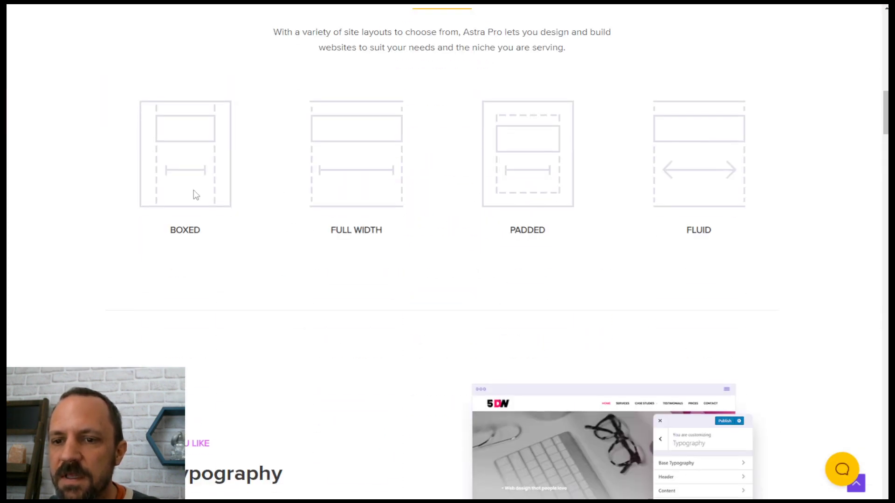
pyautogui.scroll(-5, 524, 149)
pyautogui.scroll(-12, 394, 244)
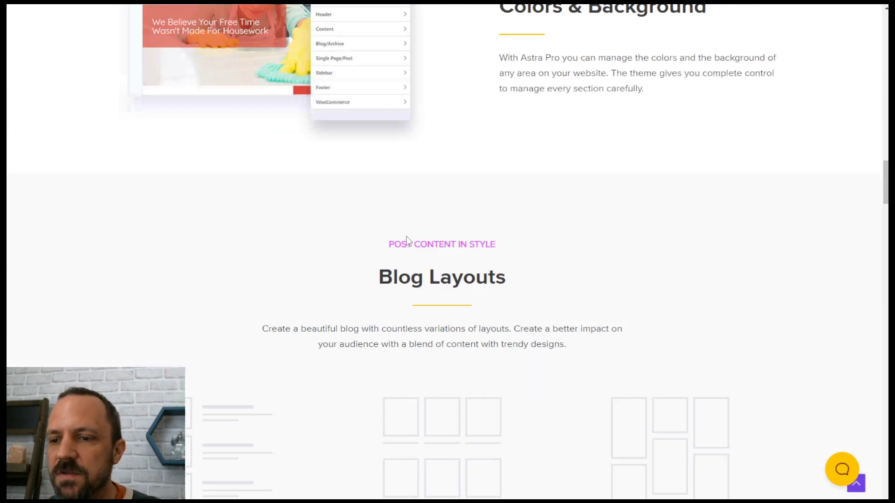
pyautogui.scroll(-2, 189, 182)
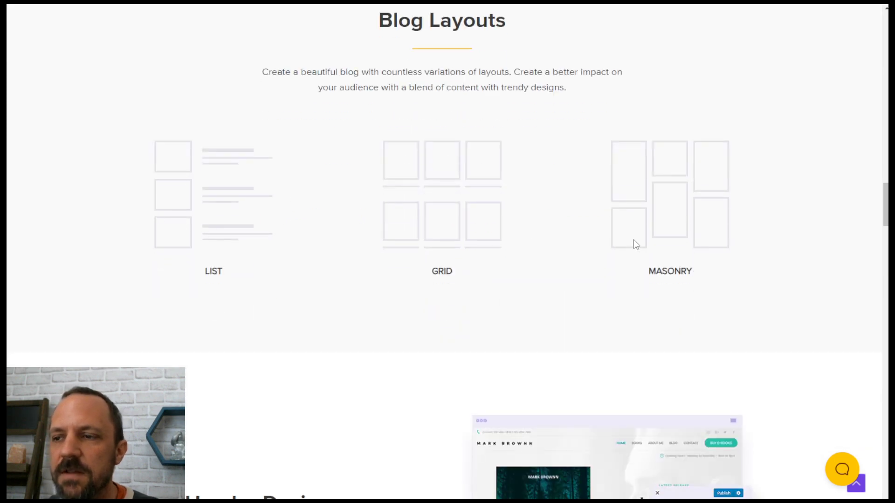
pyautogui.moveTo(886, 205); pyautogui.dragTo(885, 176)
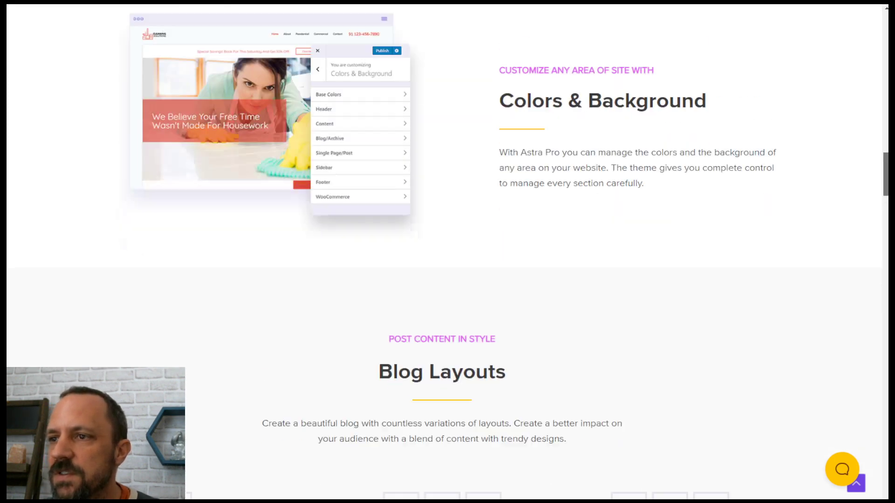
pyautogui.scroll(-5, 448, 252)
pyautogui.press('Home')
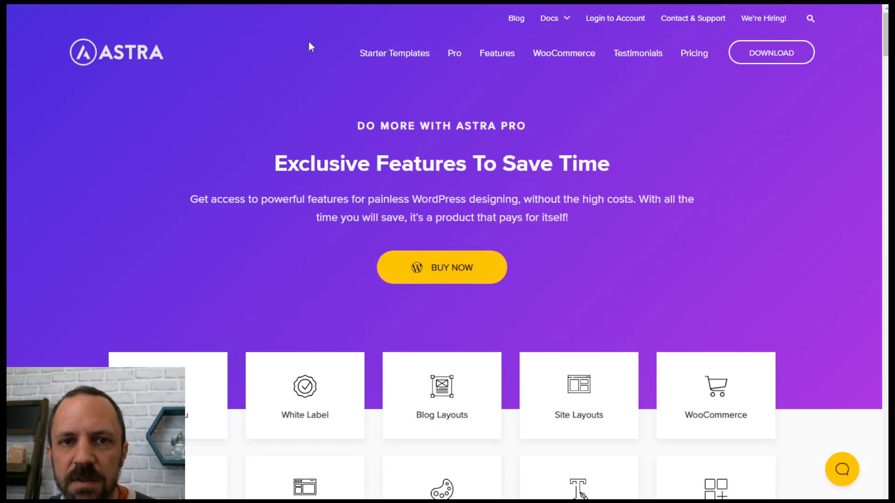